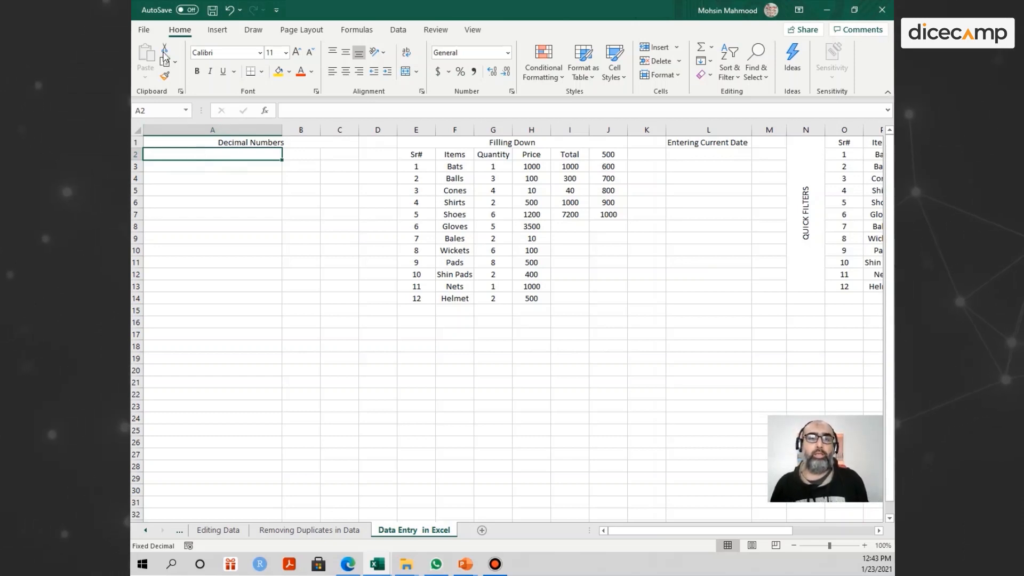
- In Excel Options Advanced, keep automatic decimal point insertion on with 2 decimal places
left_click(144, 31)
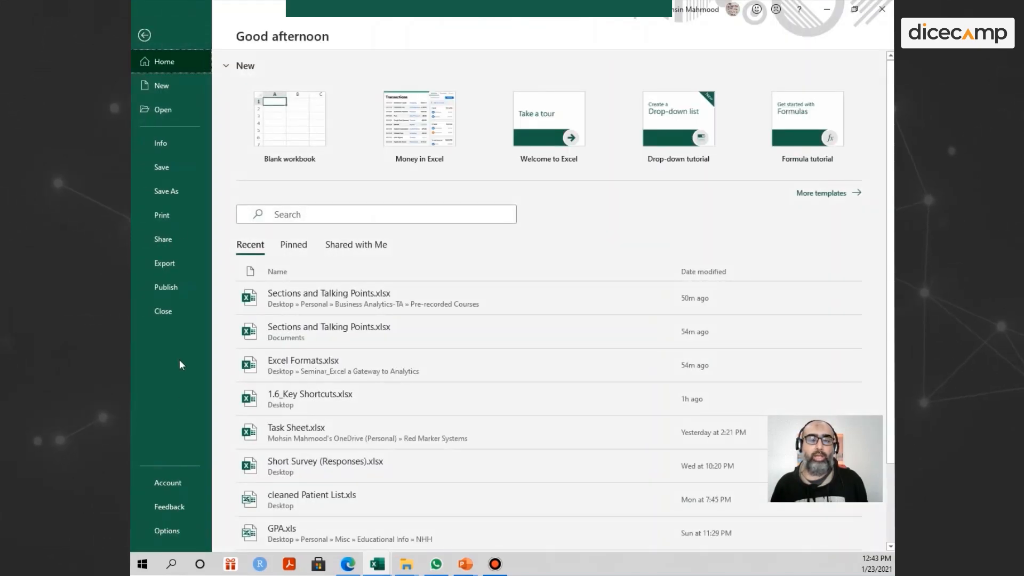
left_click(168, 527)
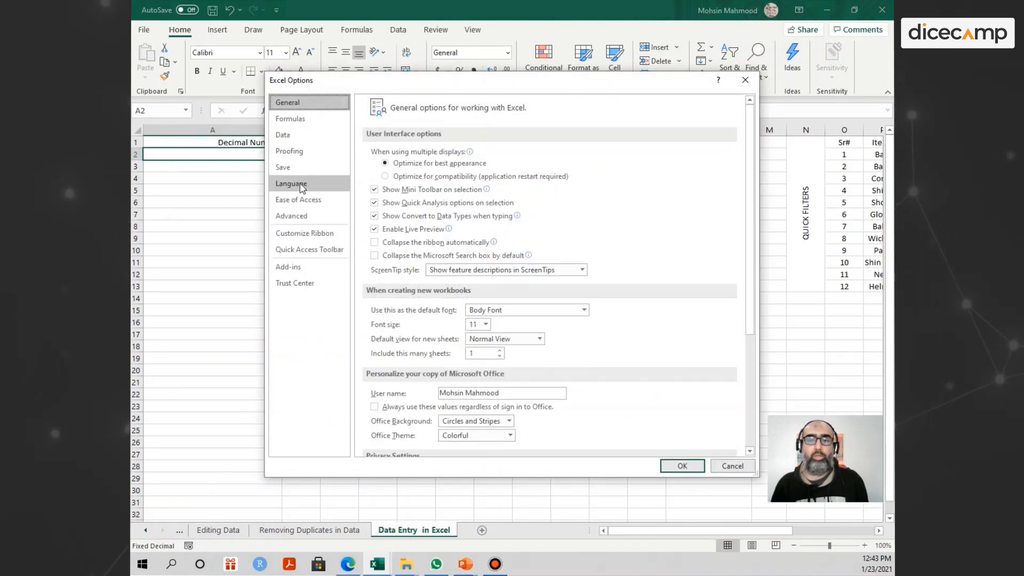
left_click(291, 216)
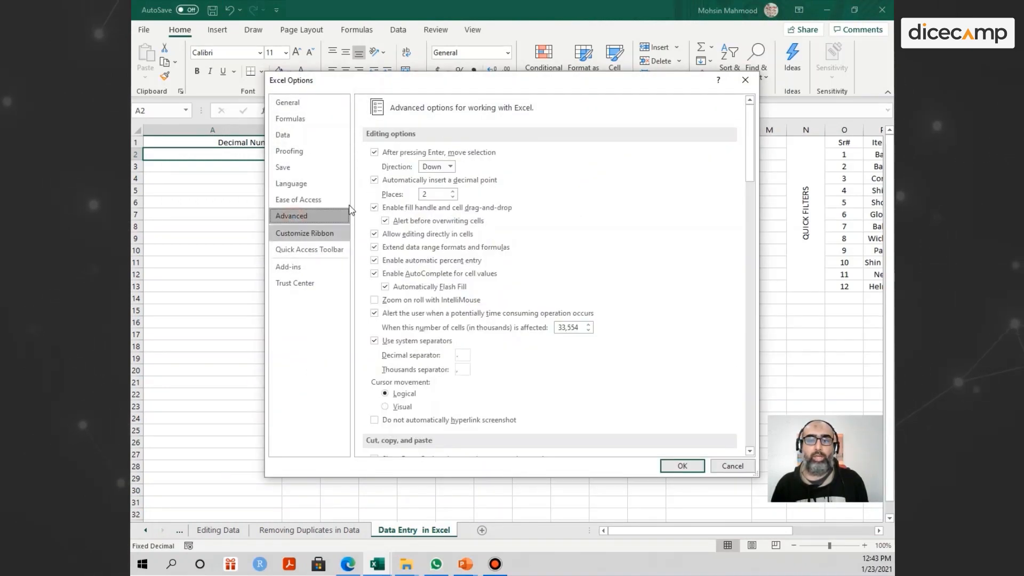
left_click(375, 181)
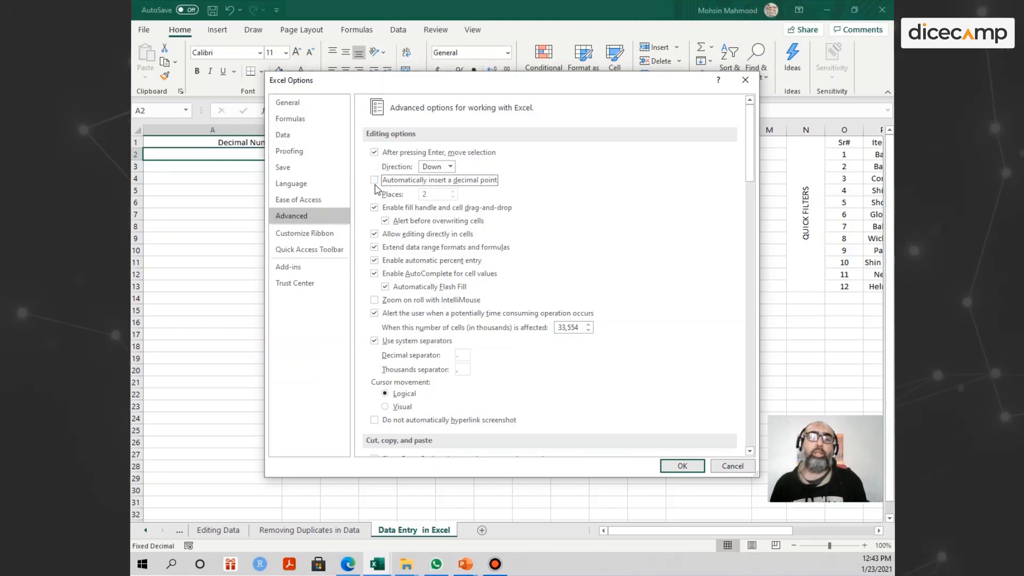
left_click(374, 180)
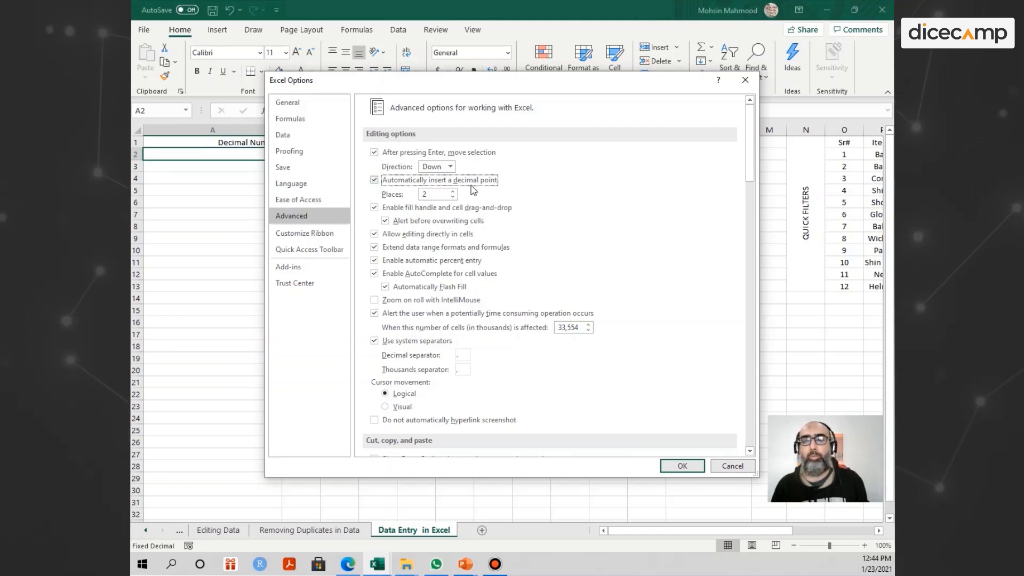
left_click(452, 192)
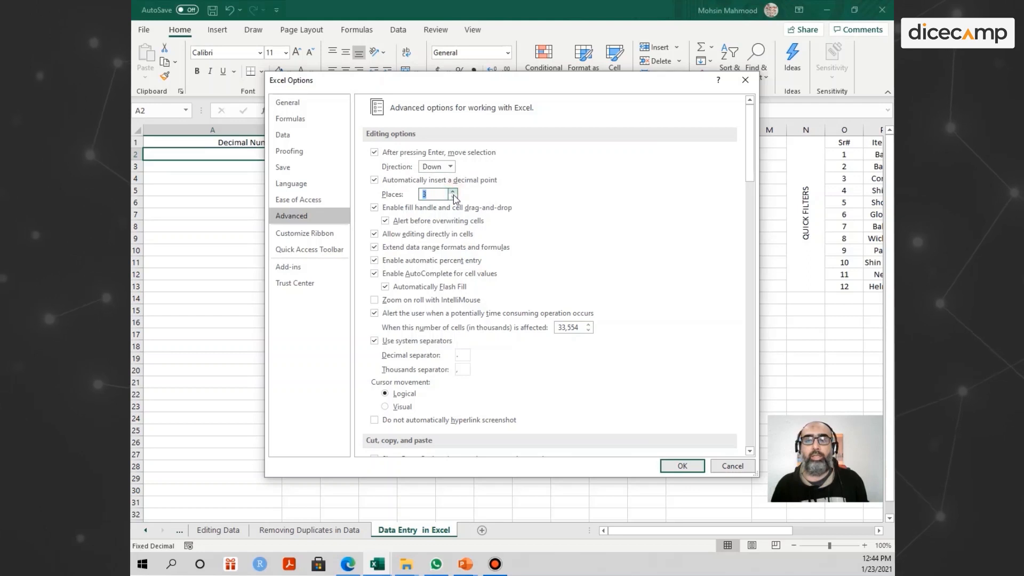
left_click(452, 197)
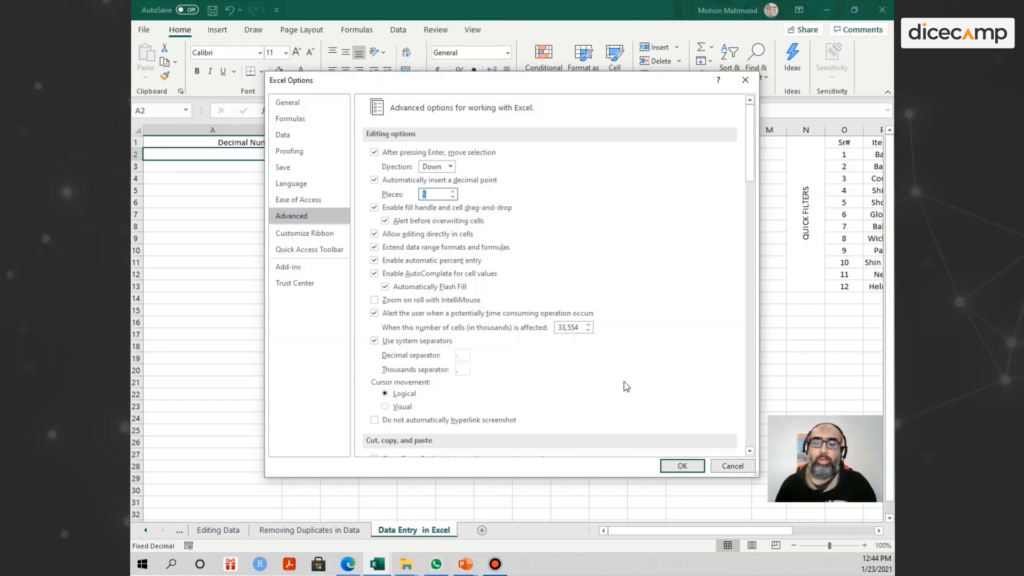
left_click(682, 466)
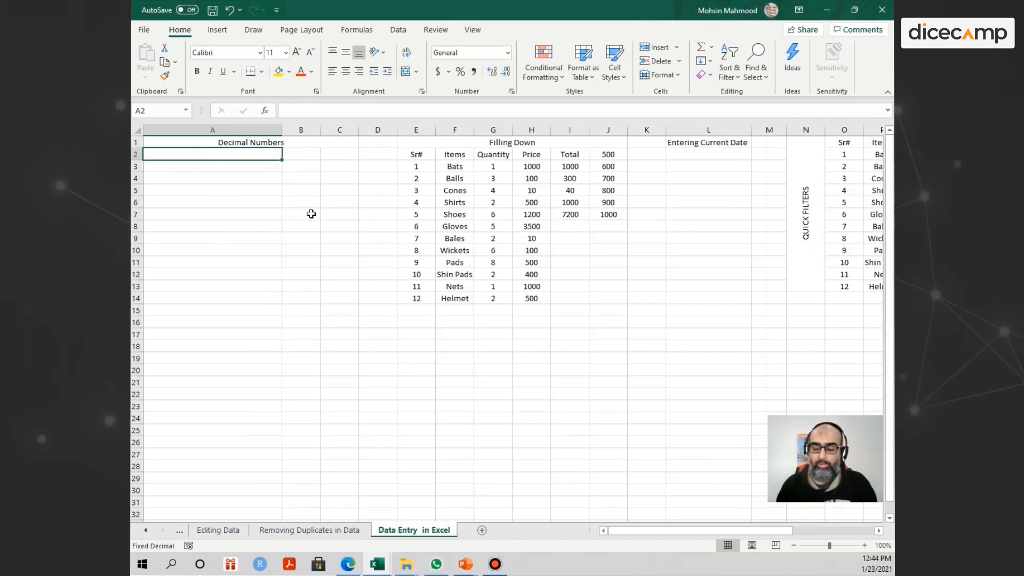
- Enter fixed-decimal values into A2:A6 so they read 1, 25, 35.63, 25.987 and 25.98
type("1")
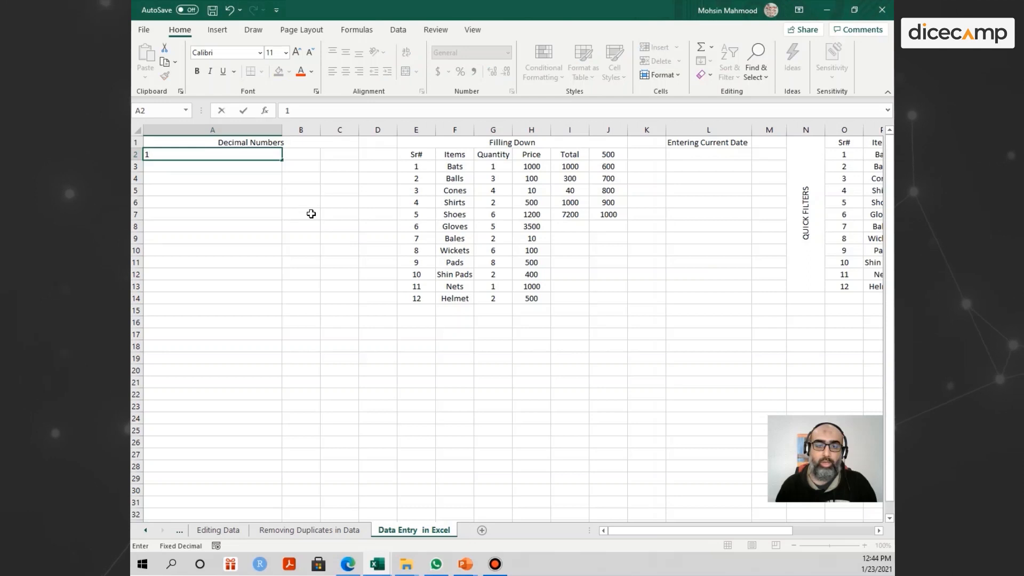
type("00")
key("Return")
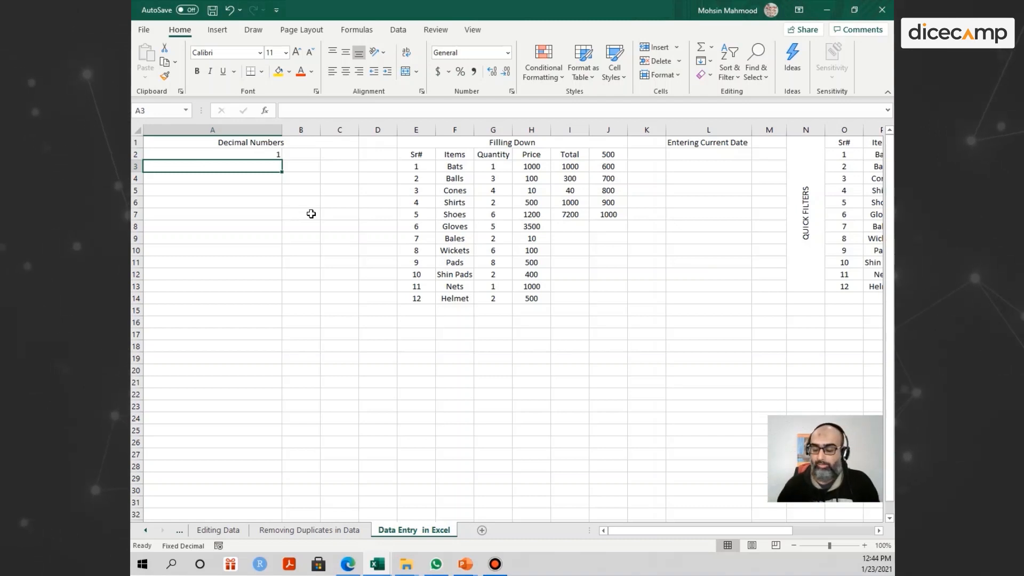
type("2500")
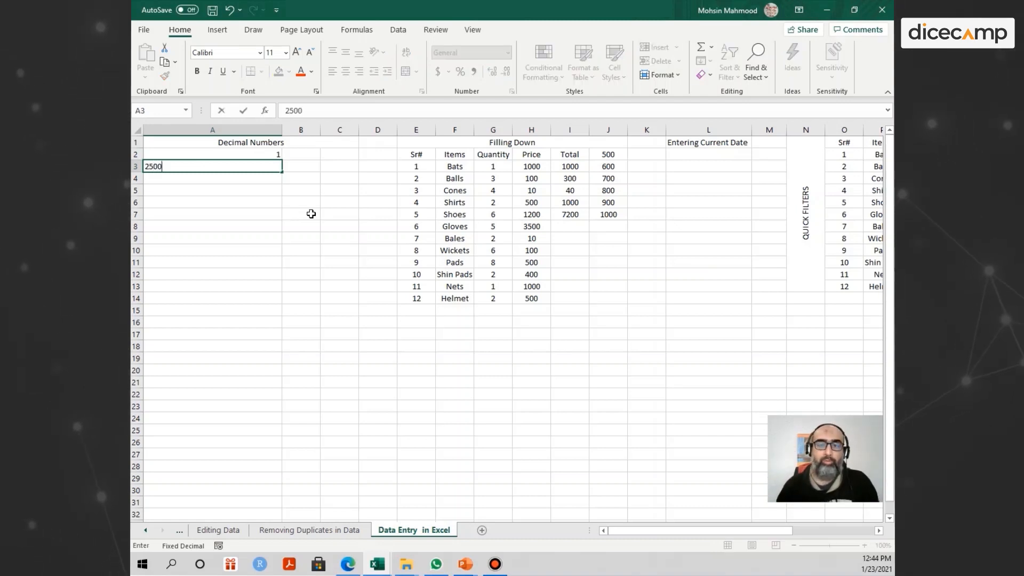
key("Return")
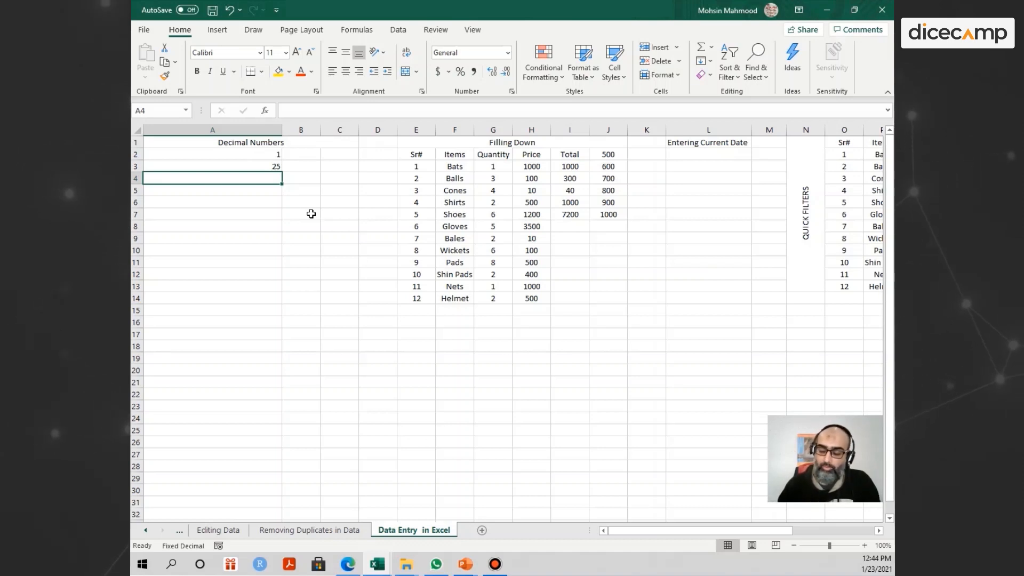
type("3563")
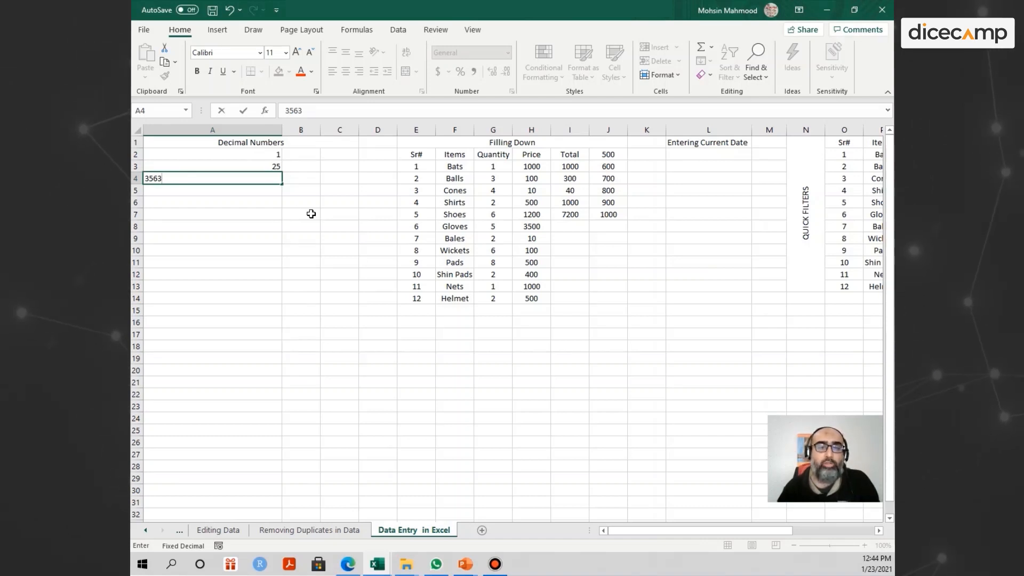
key("Return")
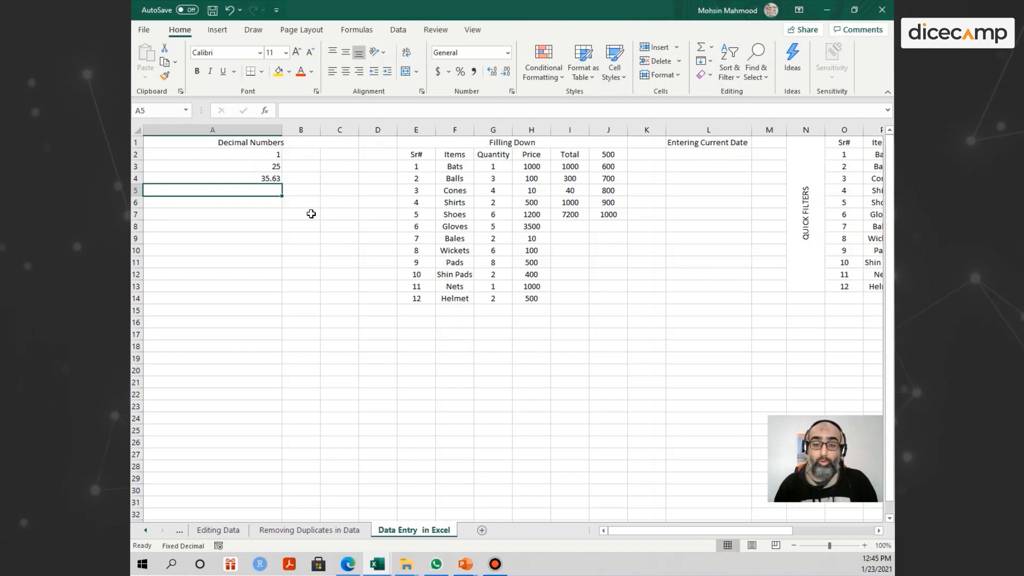
type("25.987")
key("Return")
type("2")
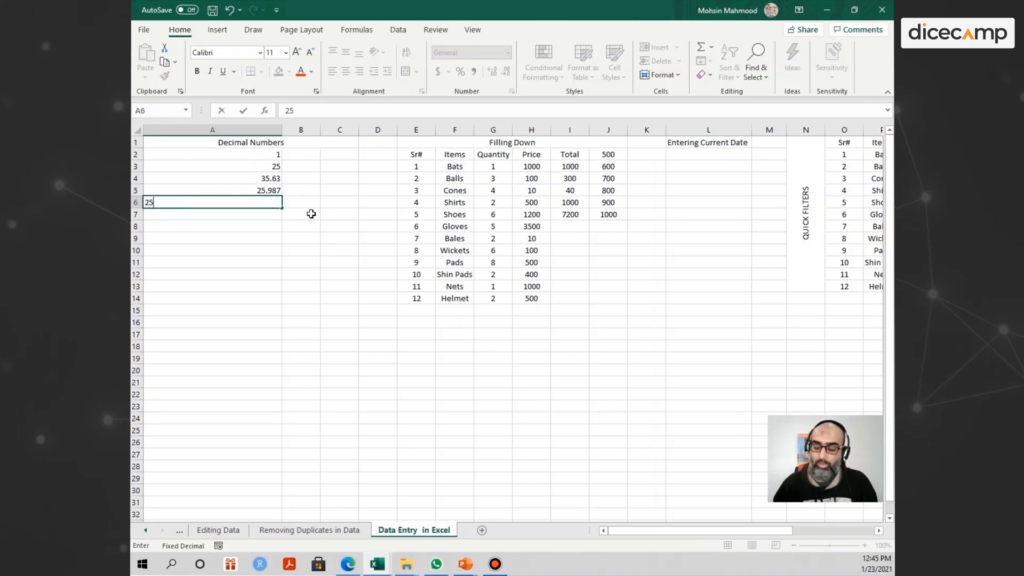
key("Return")
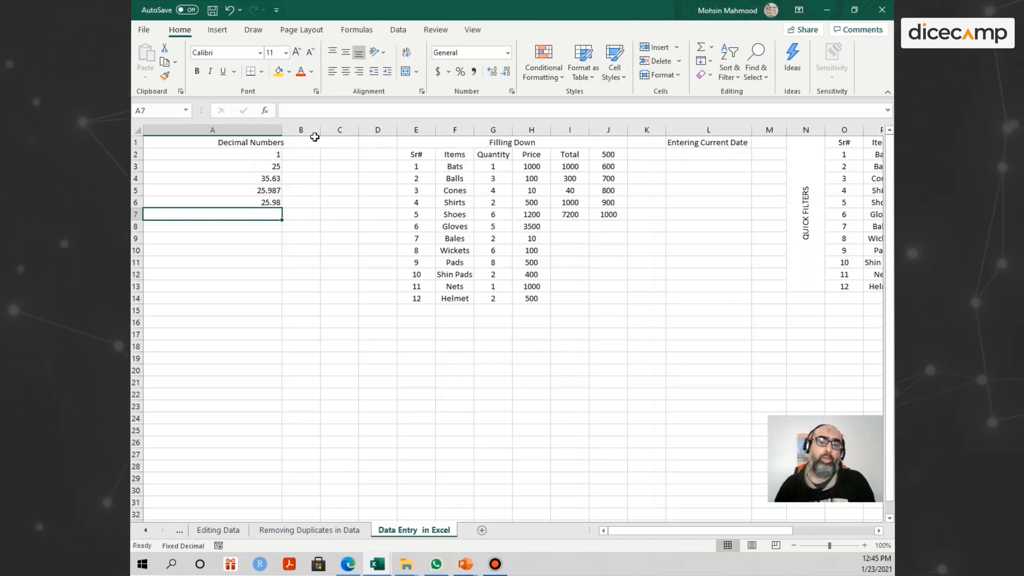
left_click(344, 175)
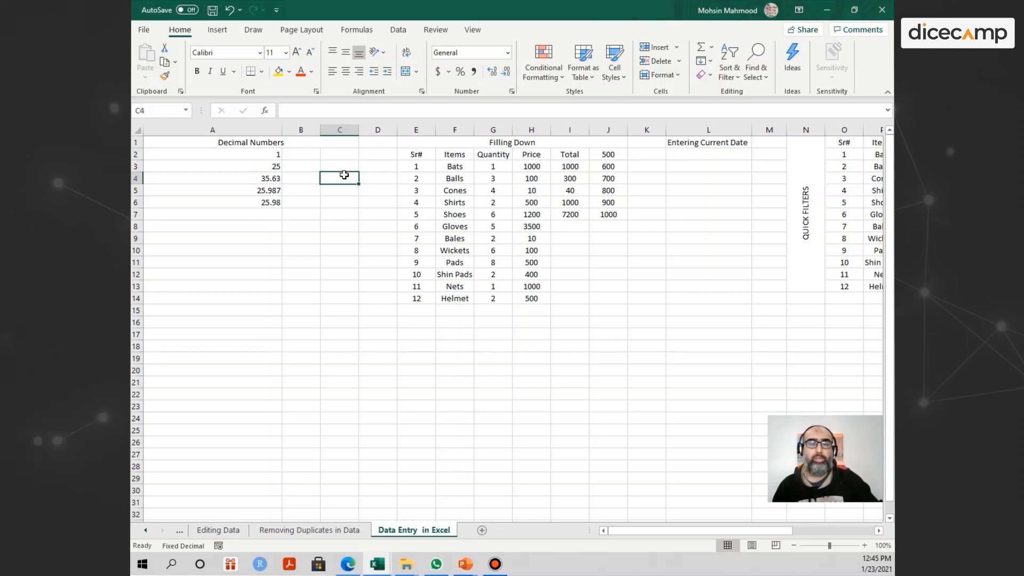
key("Right")
key("Right")
key("Right")
key("Right")
key("Right")
key("Right")
key("Right")
key("Right")
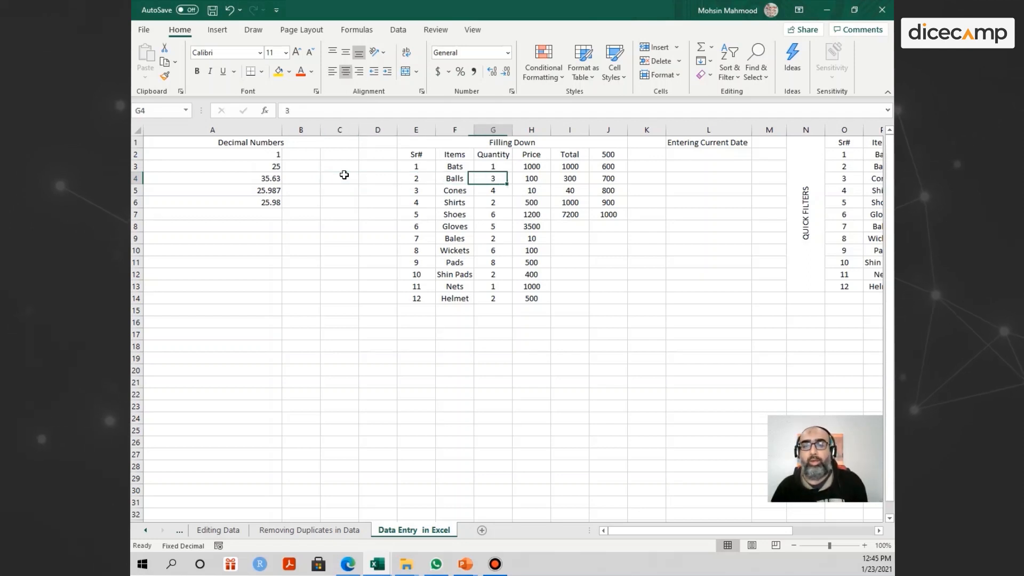
key("Right")
key("Right")
key("Right")
key("Right")
key("Right")
key("Right")
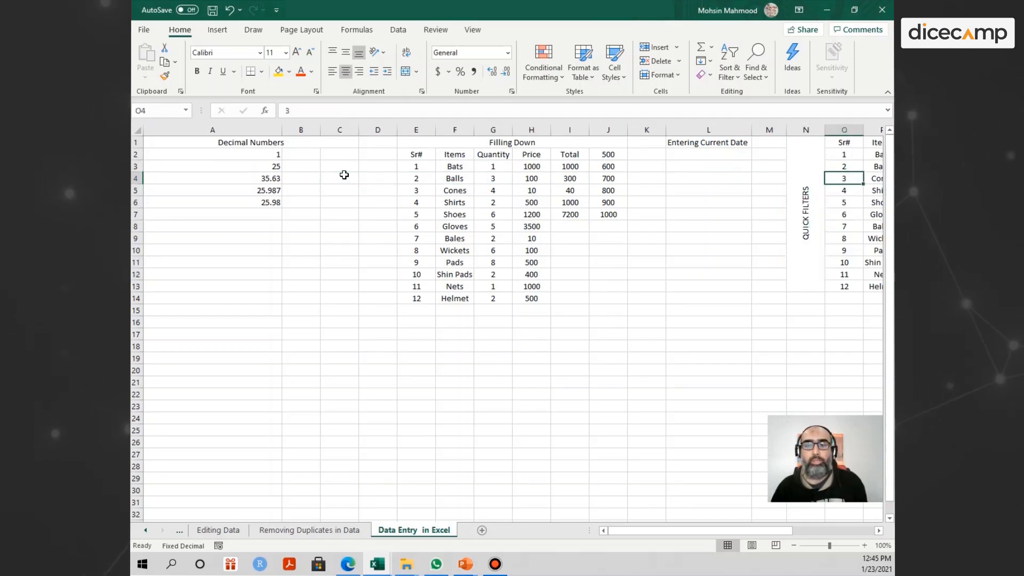
key("Right")
key("Left")
key("Left")
key("Left")
key("Left")
key("Left")
key("Left")
key("Left")
key("Left")
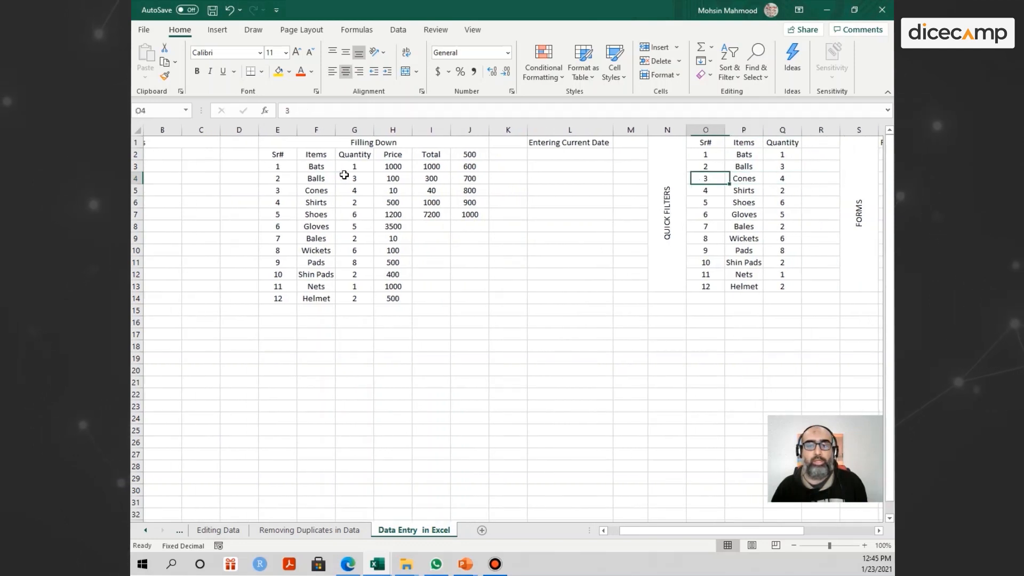
key("Left")
key("Down")
key("Down")
key("Down")
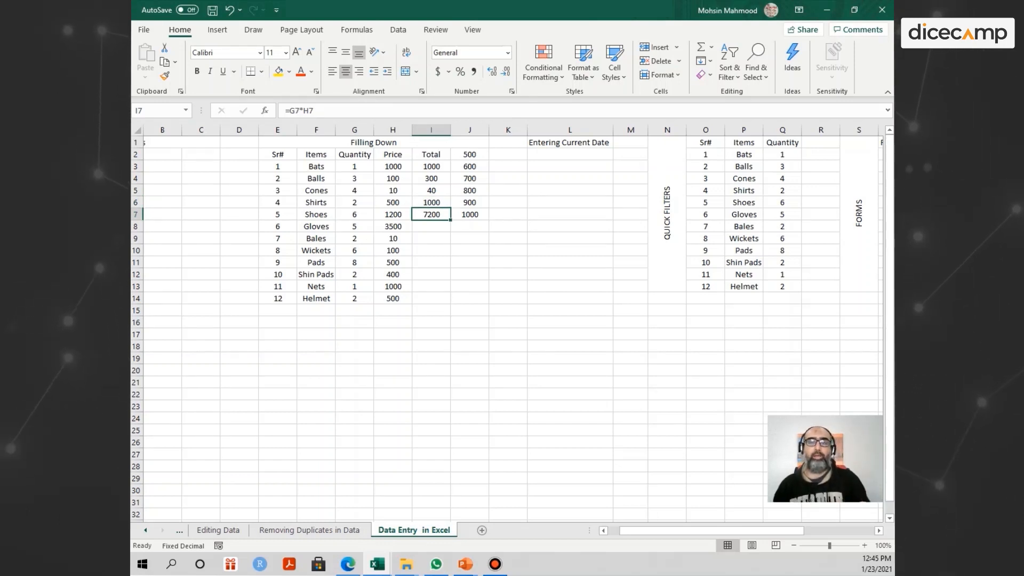
- Fill the =G*H total formula down into I8, I9 and the Wickets row, checking the copies
key("Down")
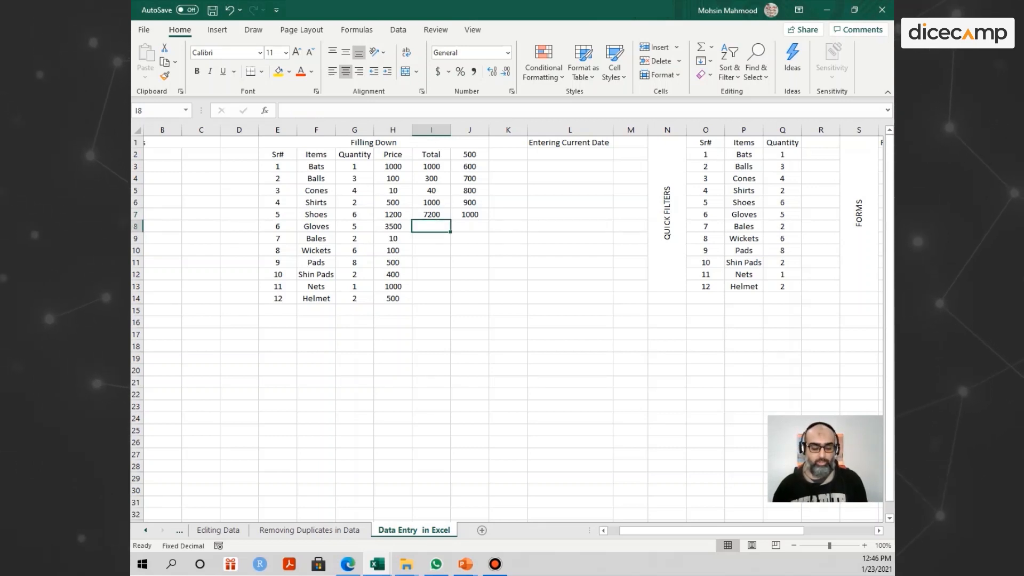
key("ctrl+d")
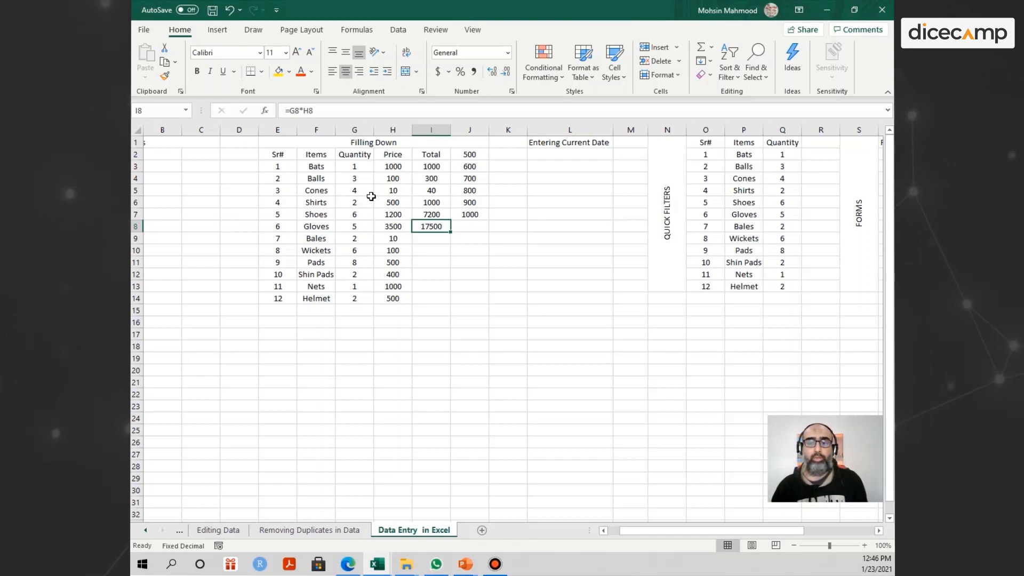
key("Down")
key("ctrl+d")
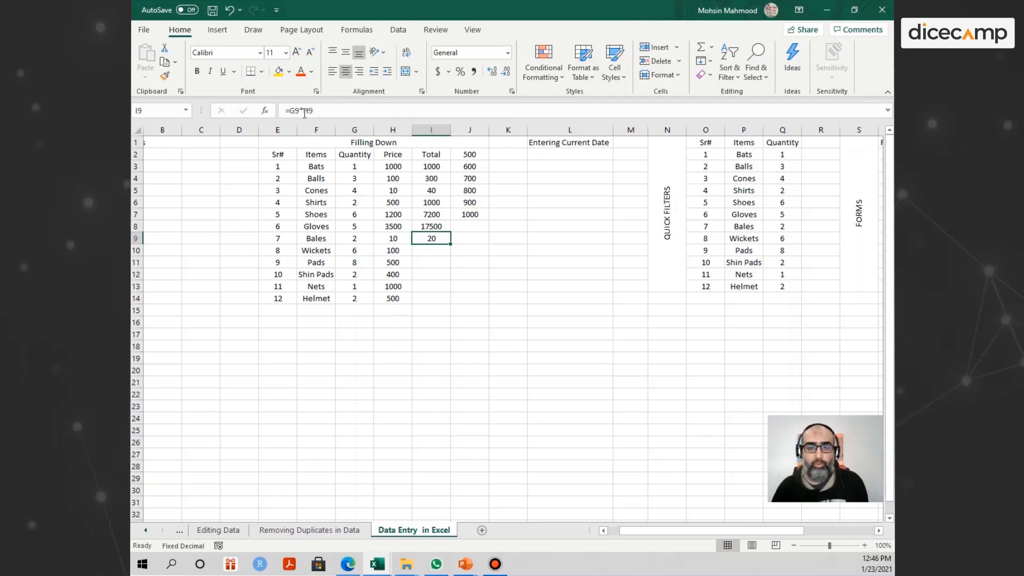
double_click(445, 239)
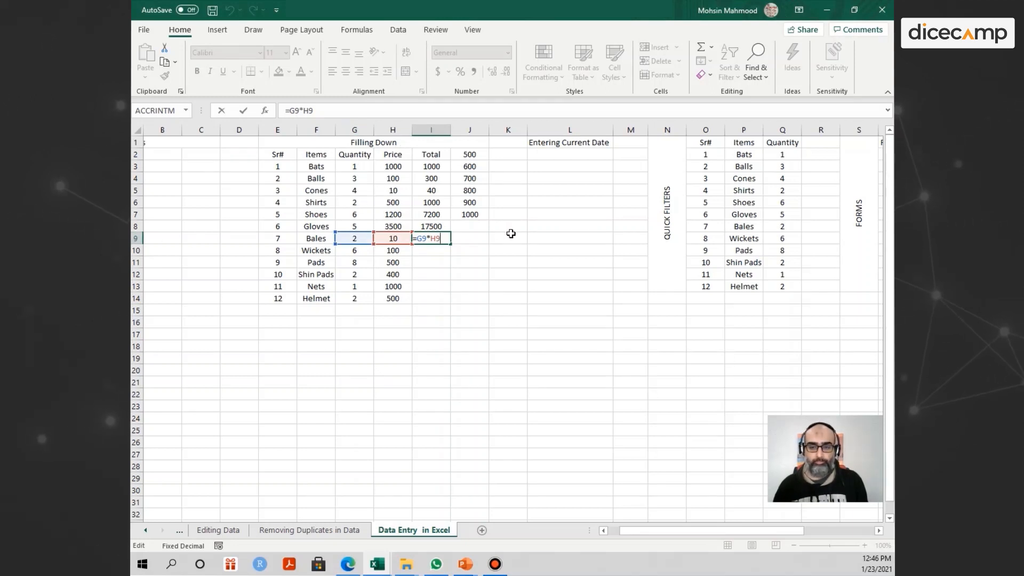
key("Return")
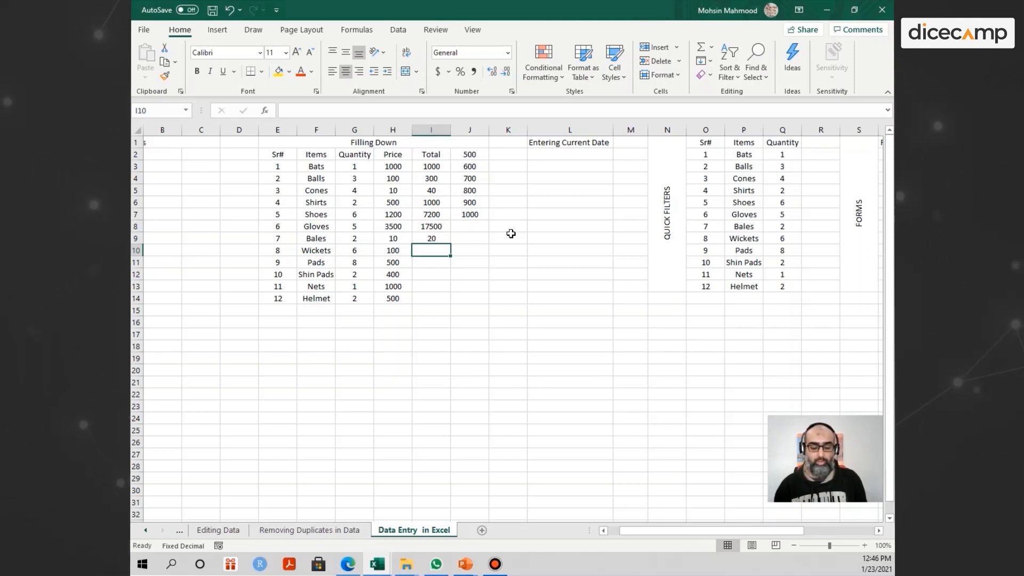
key("ctrl+d")
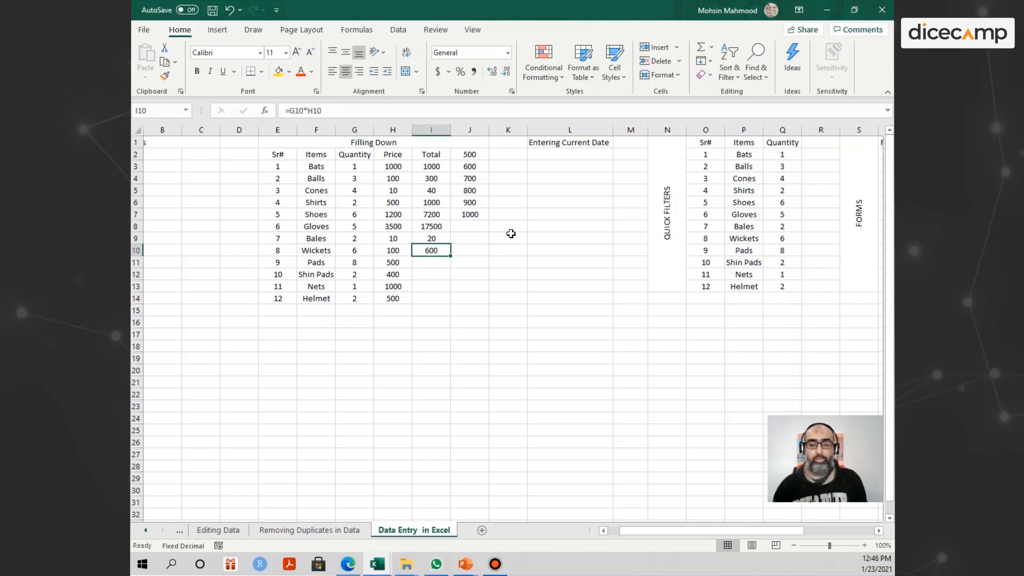
double_click(433, 250)
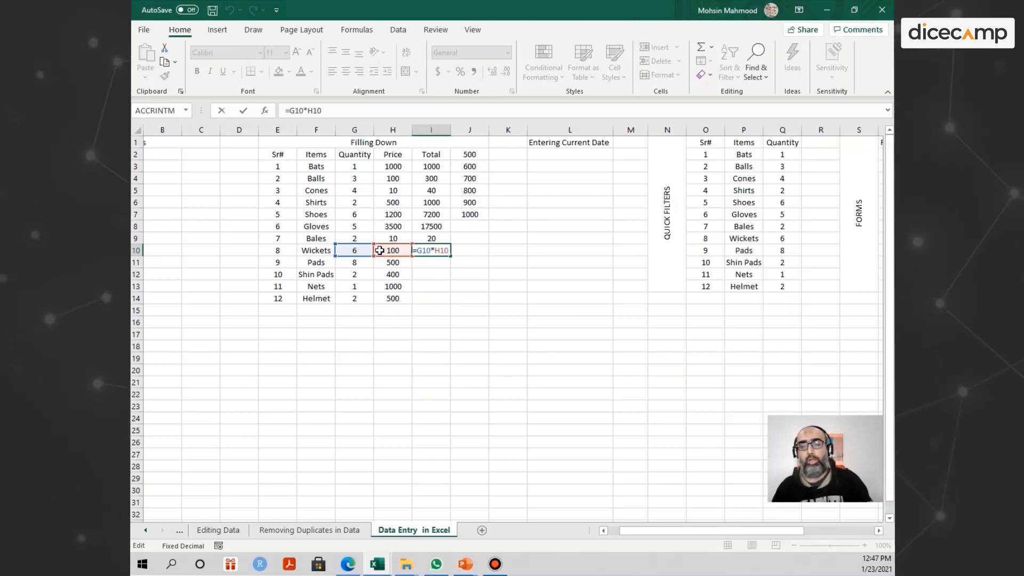
key("Escape")
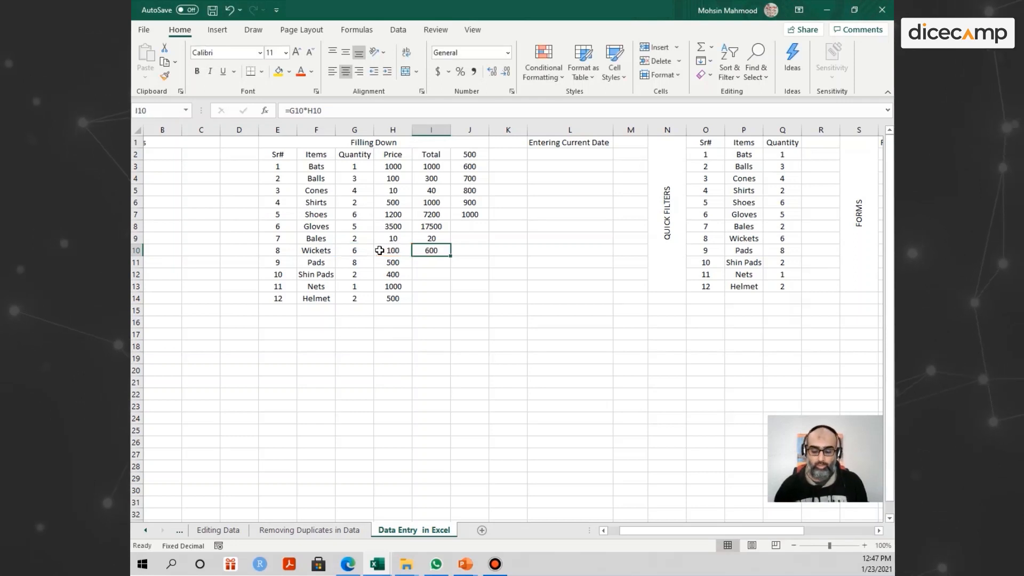
- Copy the total formula down column I from the Pads row through Helmet
key("Down")
key("ctrl+d")
key("Down")
key("ctrl+d")
key("Down")
key("ctrl+d")
key("Down")
key("ctrl+d")
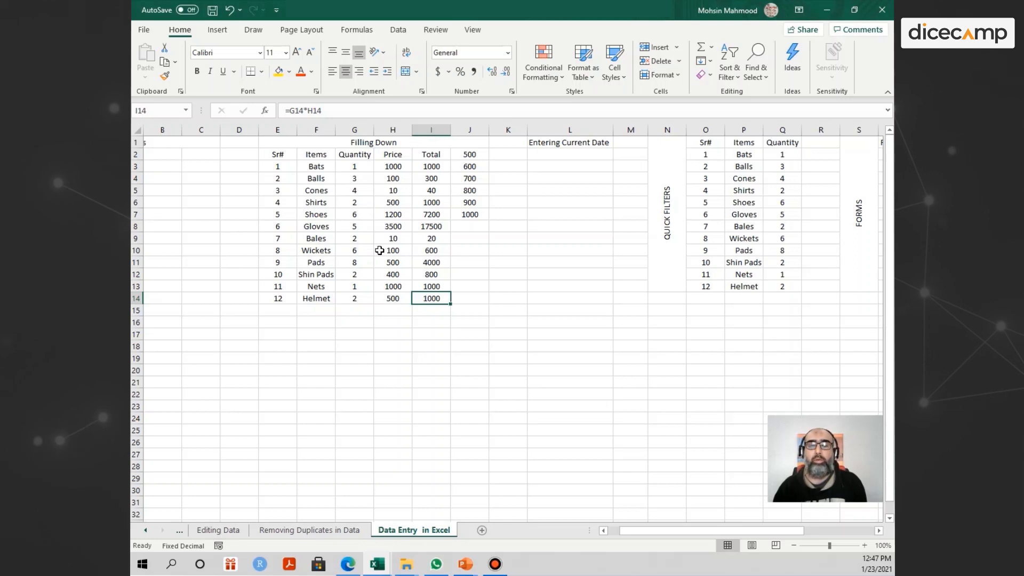
key("Right")
- Copy 1000 down column J, from the Gloves row to the Helmet row, with Ctrl+D
key("Up")
key("Up")
key("Up")
key("Up")
key("Up")
key("Up")
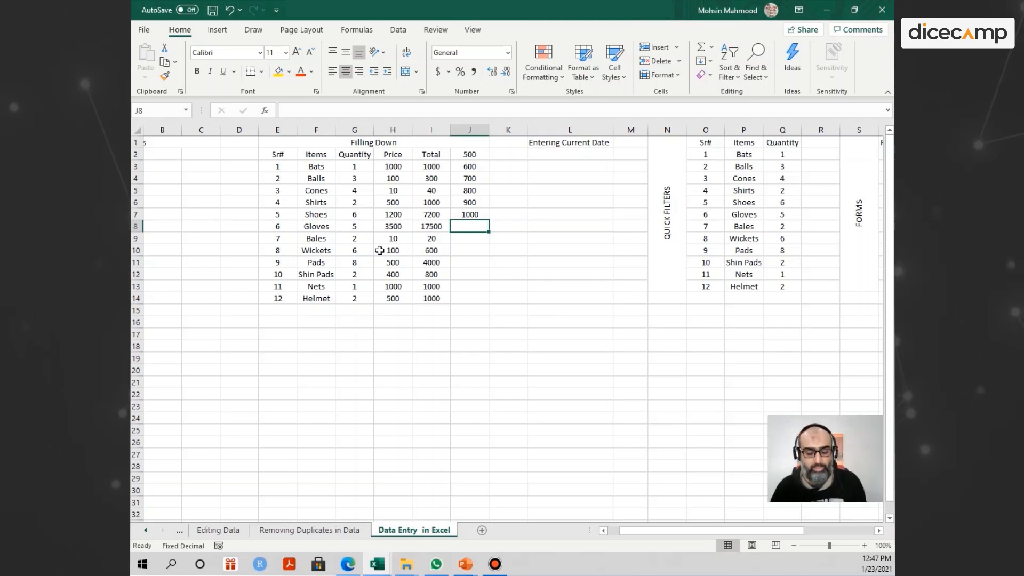
key("ctrl+d")
key("Down")
key("ctrl+d")
key("Down")
key("ctrl+d")
key("Down")
key("ctrl+d")
key("Down")
key("ctrl+d")
key("Down")
key("ctrl+d")
key("Down")
key("ctrl+d")
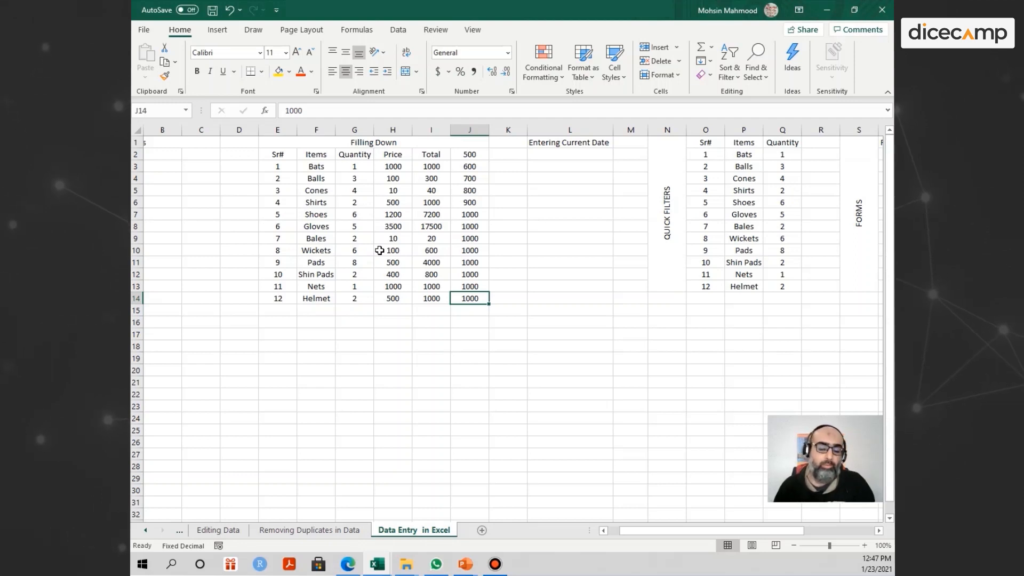
- Insert today's date 1/23/2021 into L3 under Entering Current Date
key("Right")
key("Right")
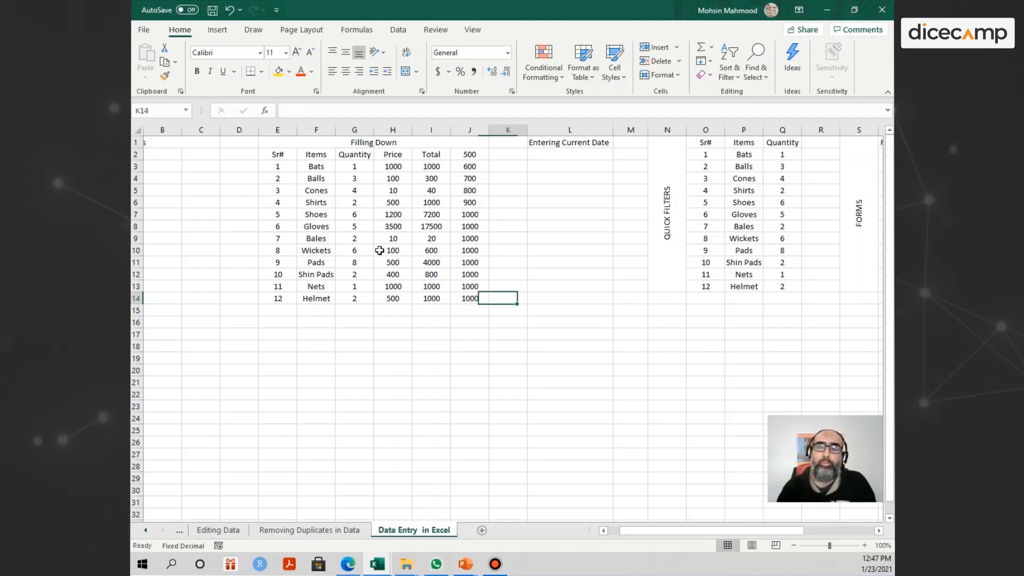
key("Up")
key("Up")
key("Up")
key("Up")
key("Right")
key("Right")
key("Right")
key("Right")
key("Right")
key("Right")
key("Right")
key("Right")
key("Right")
key("Right")
key("Right")
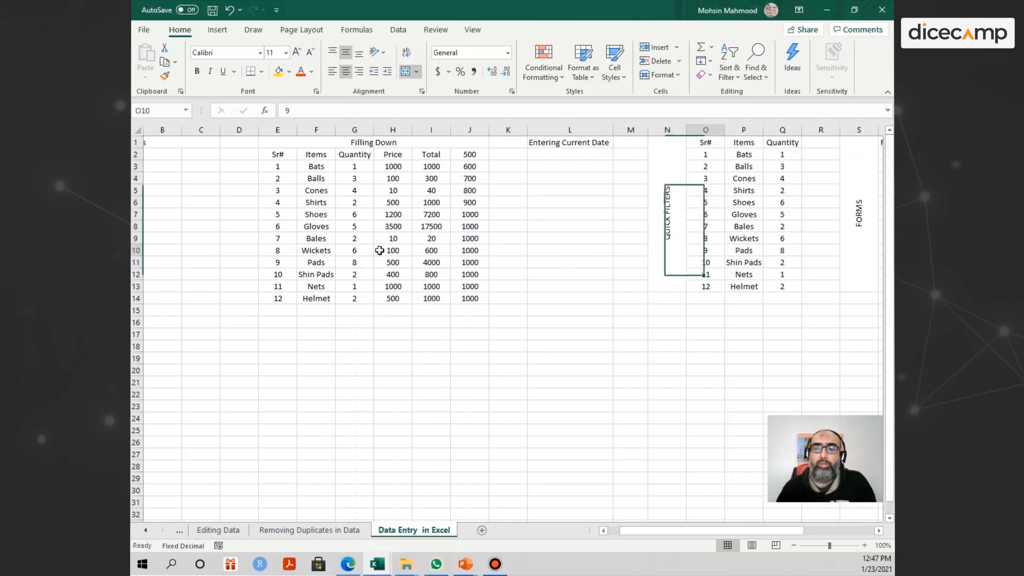
key("Left")
key("Left")
key("Left")
key("Left")
key("Left")
key("Left")
key("Left")
key("Left")
key("Left")
key("Left")
key("Left")
key("Left")
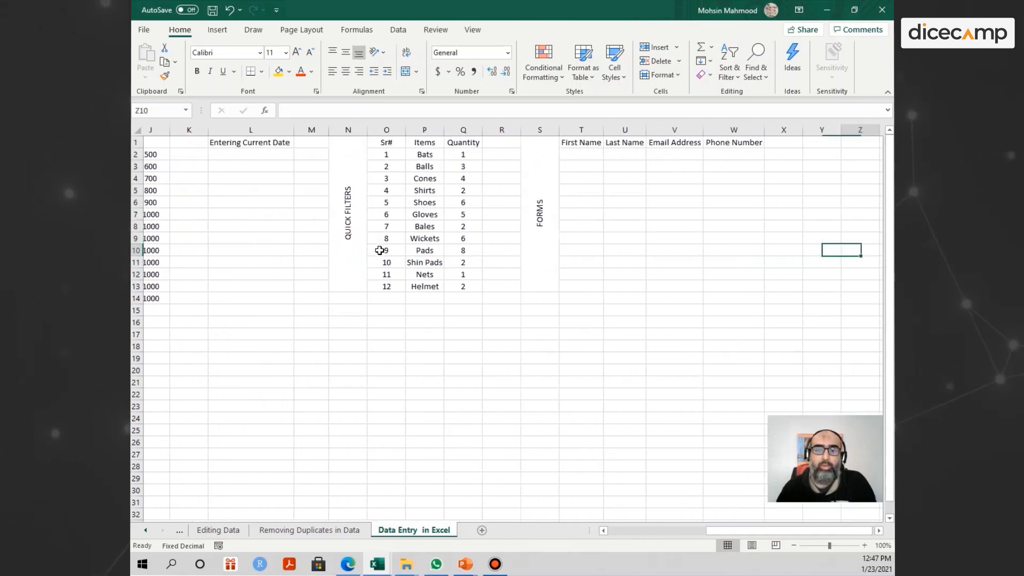
key("Up")
key("Up")
key("Up")
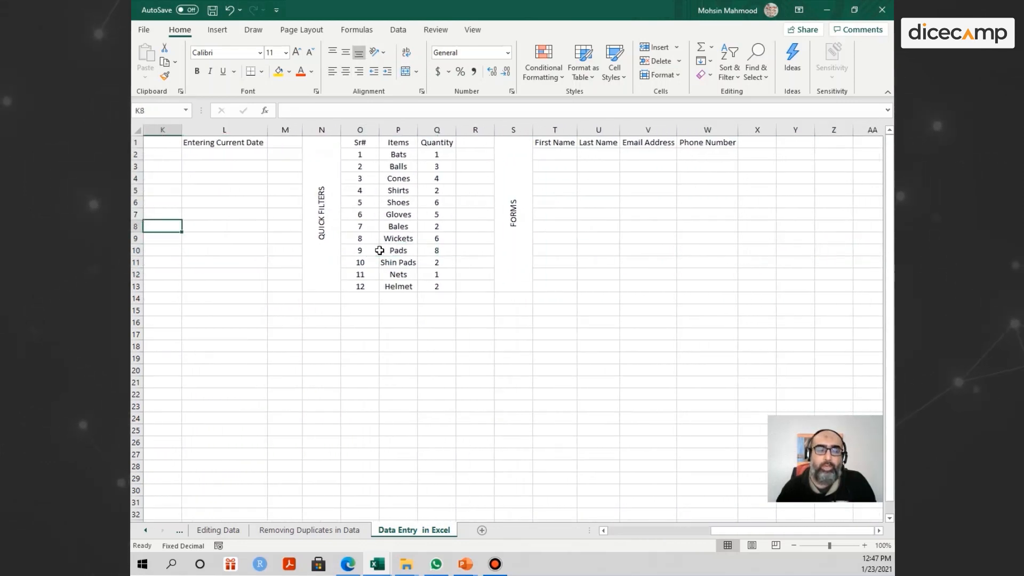
key("Right")
key("Up")
key("Up")
key("Up")
key("Up")
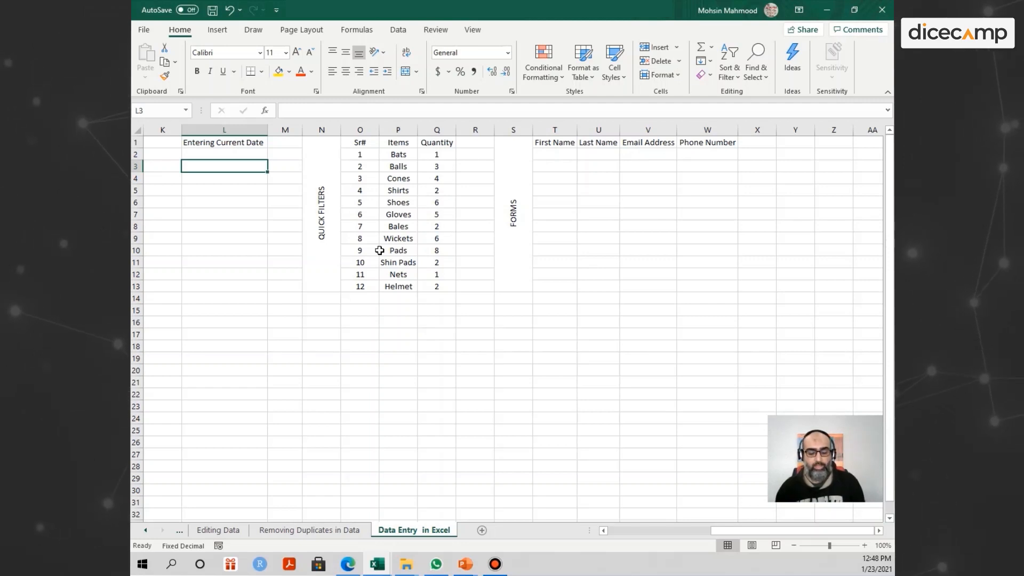
key("ctrl+shift+semicolon")
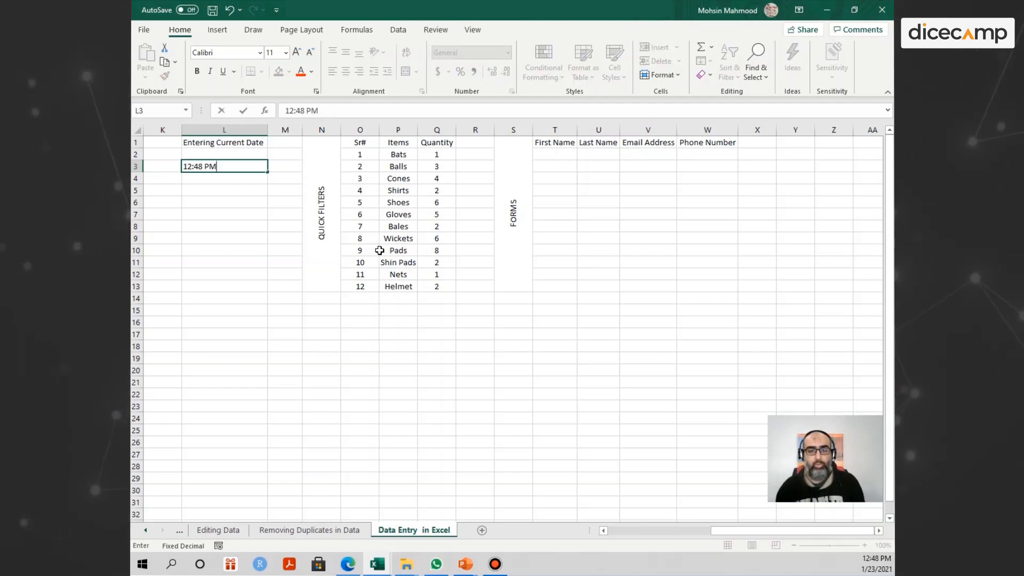
key("BackSpace")
key("BackSpace")
key("BackSpace")
key("BackSpace")
key("BackSpace")
key("BackSpace")
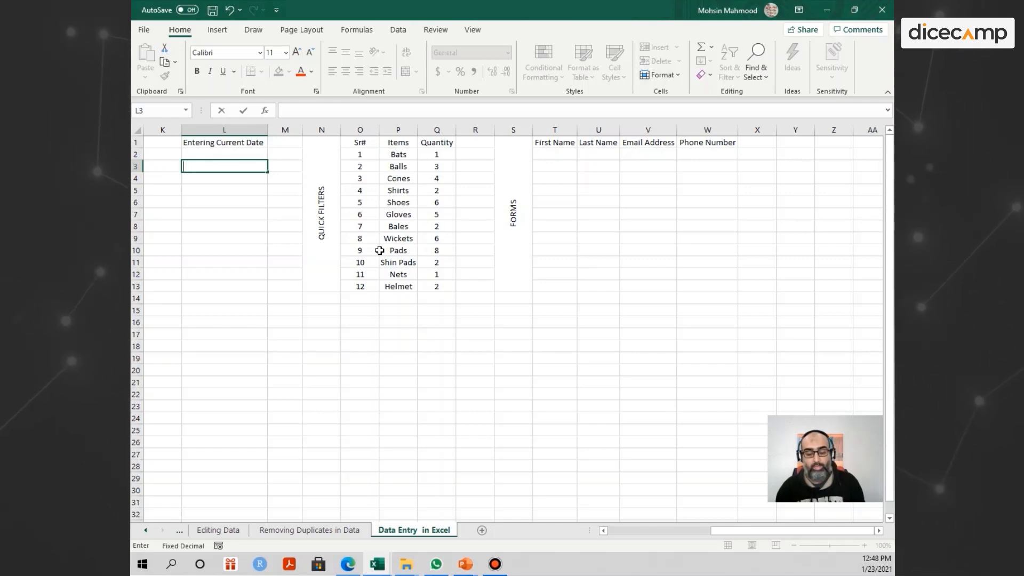
key("ctrl+semicolon")
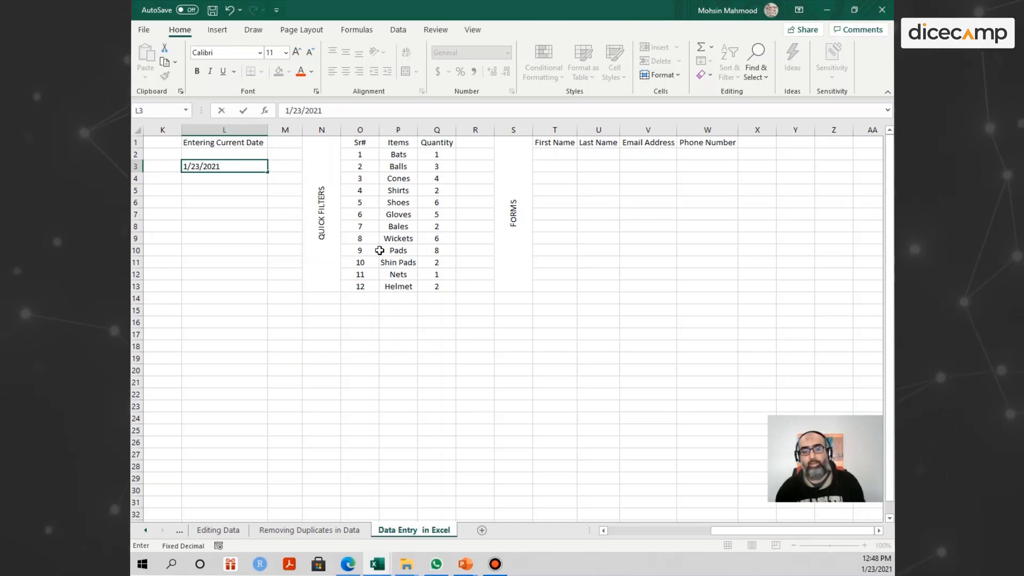
left_click(224, 322)
- Insert the current time 12:48 PM into L4
left_click(213, 166)
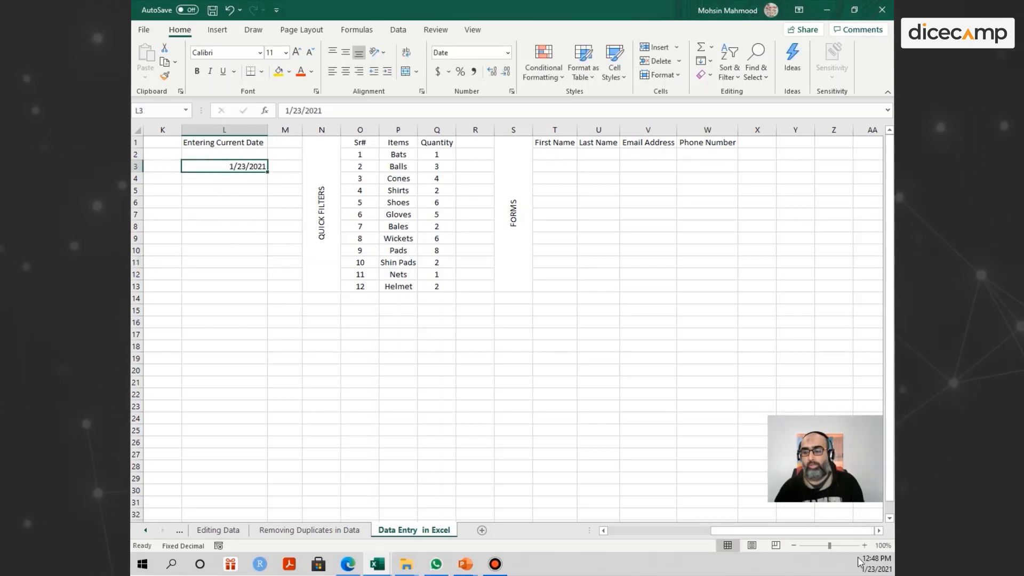
mouse_move(875, 570)
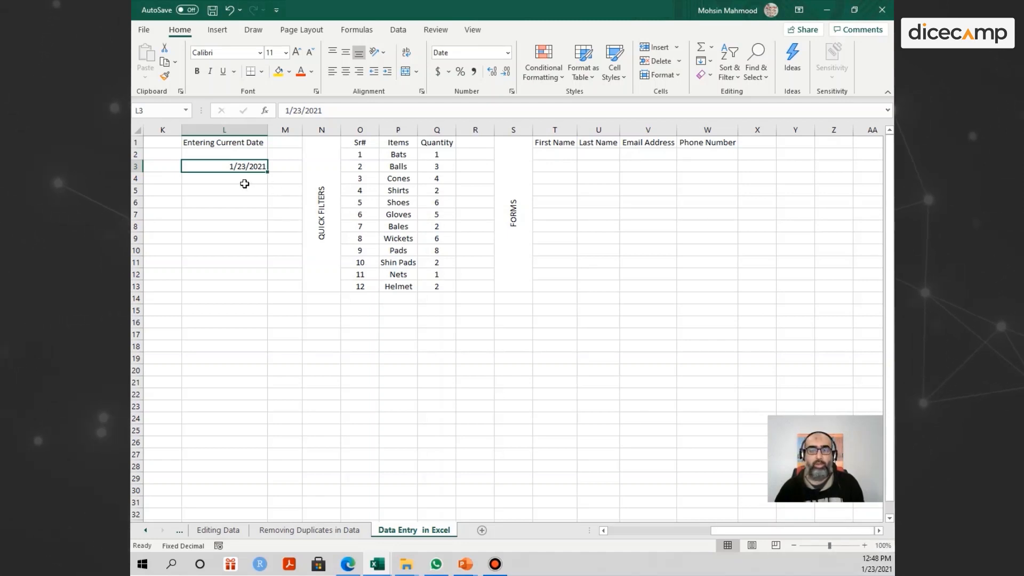
left_click(237, 180)
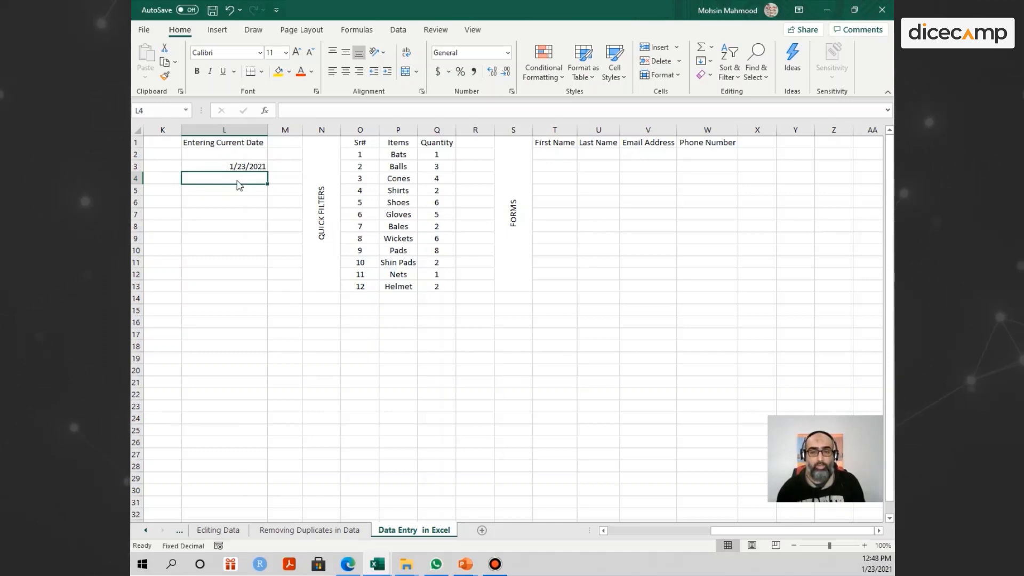
key("ctrl+shift+semicolon")
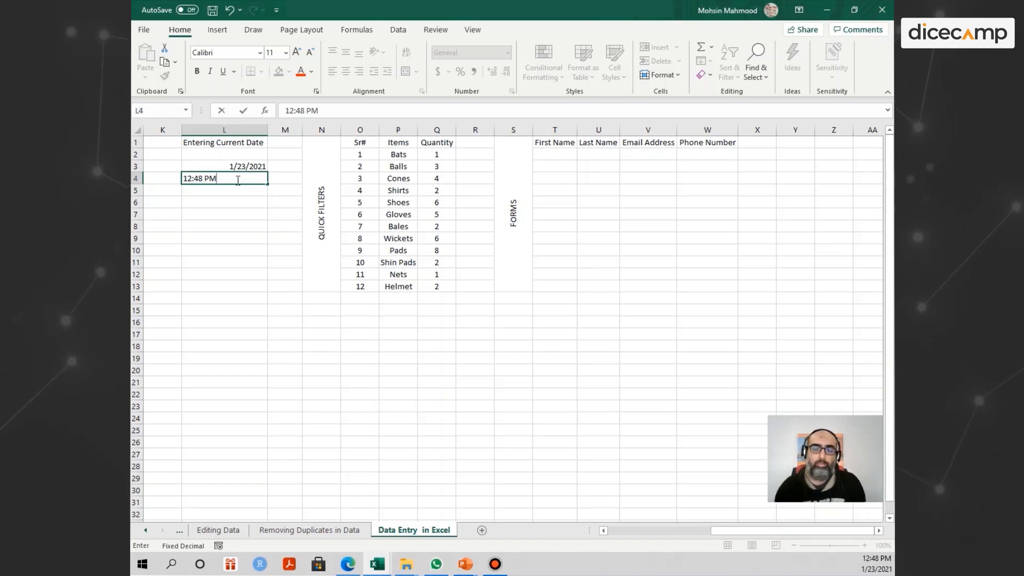
key("Return")
key("Up")
key("Up")
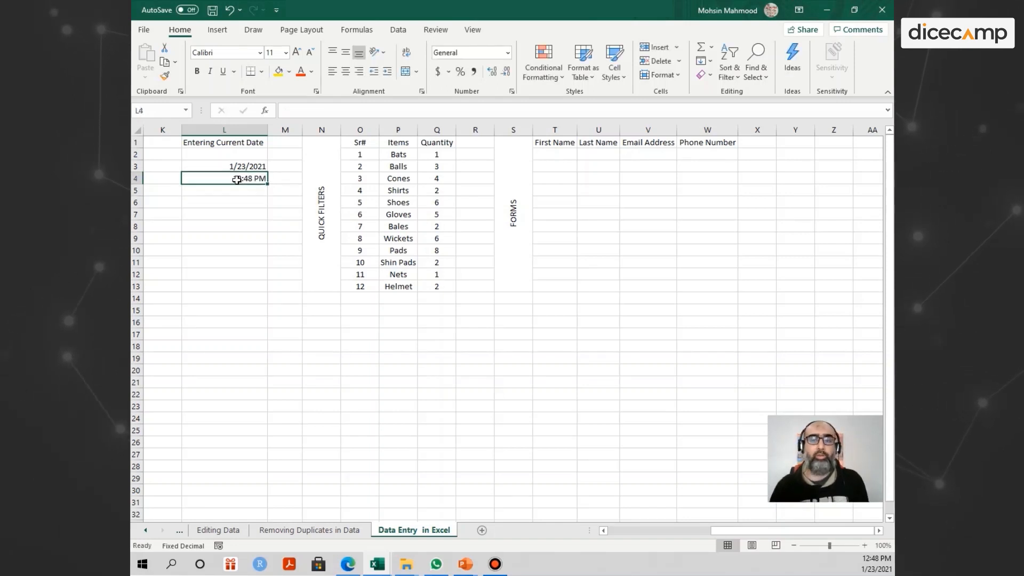
key("Right")
key("Right")
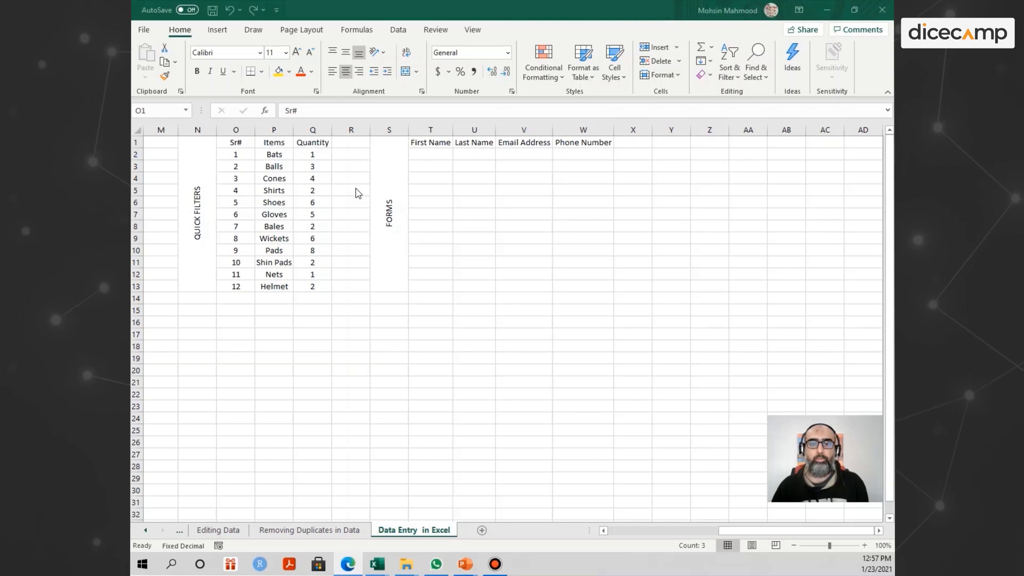
- Select the Sr#, Items and Quantity headers and bring up the Sort & Filter choices
left_click(250, 169)
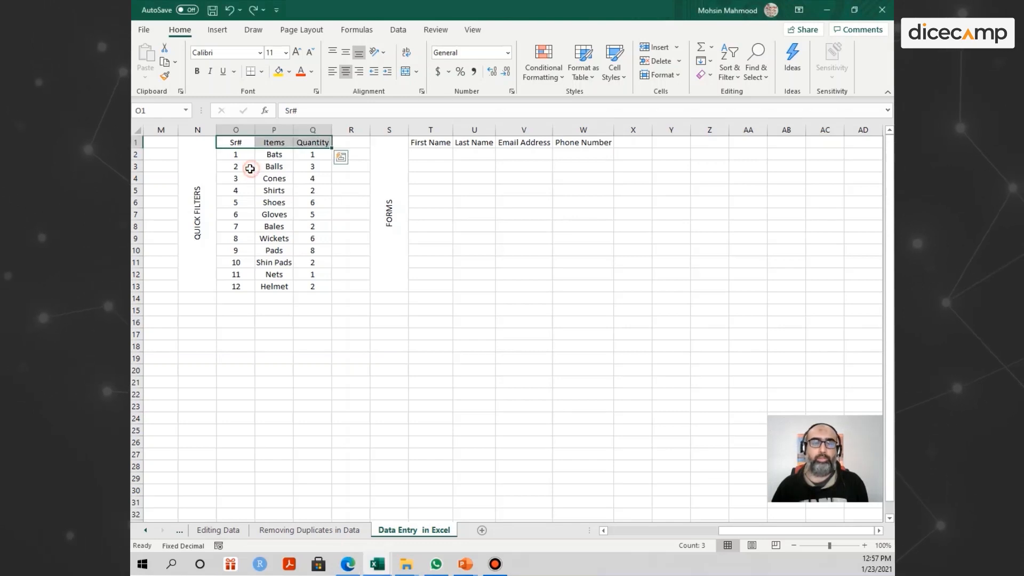
left_click(223, 154)
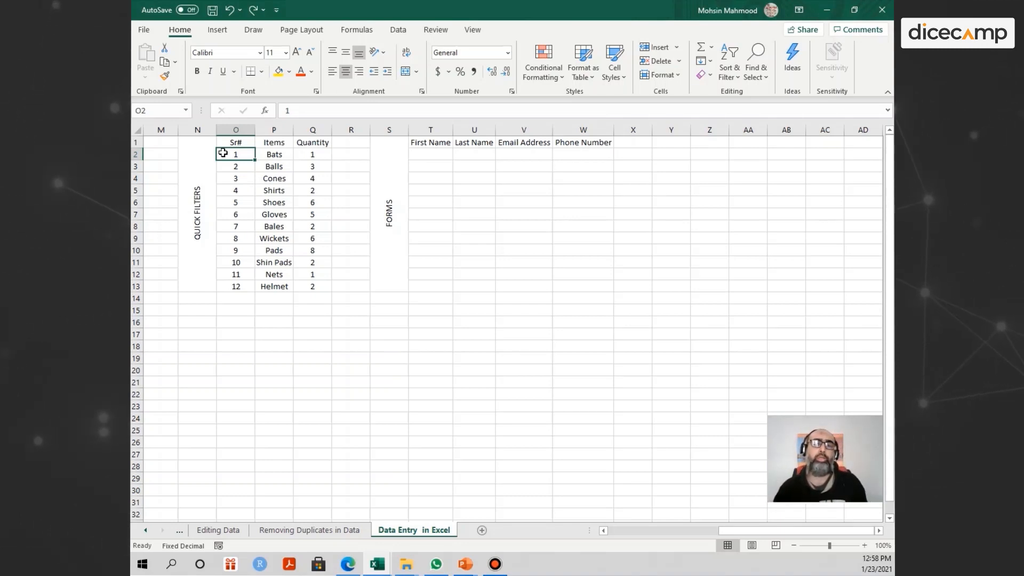
key("Up")
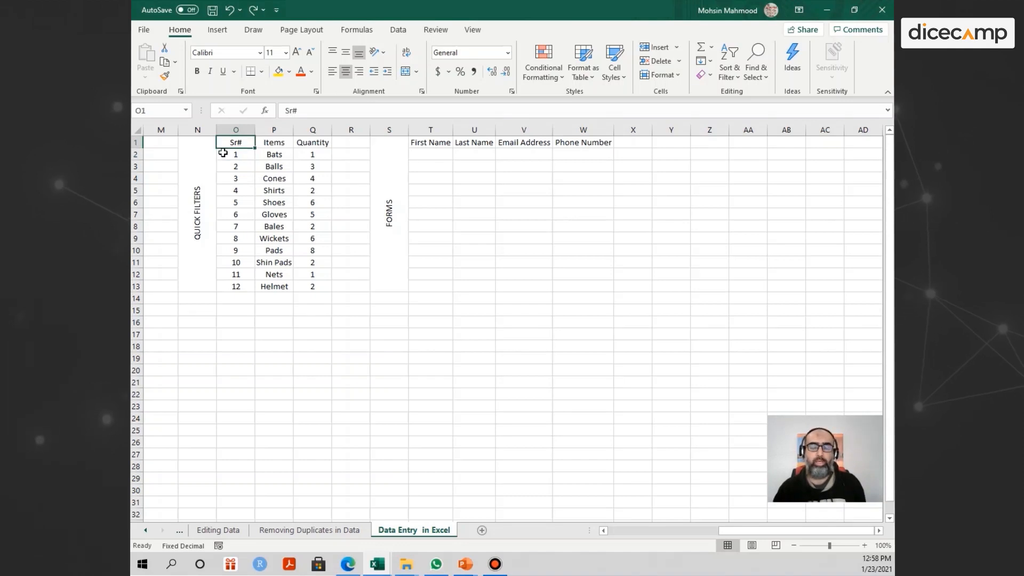
key("shift+Right")
key("shift+Right")
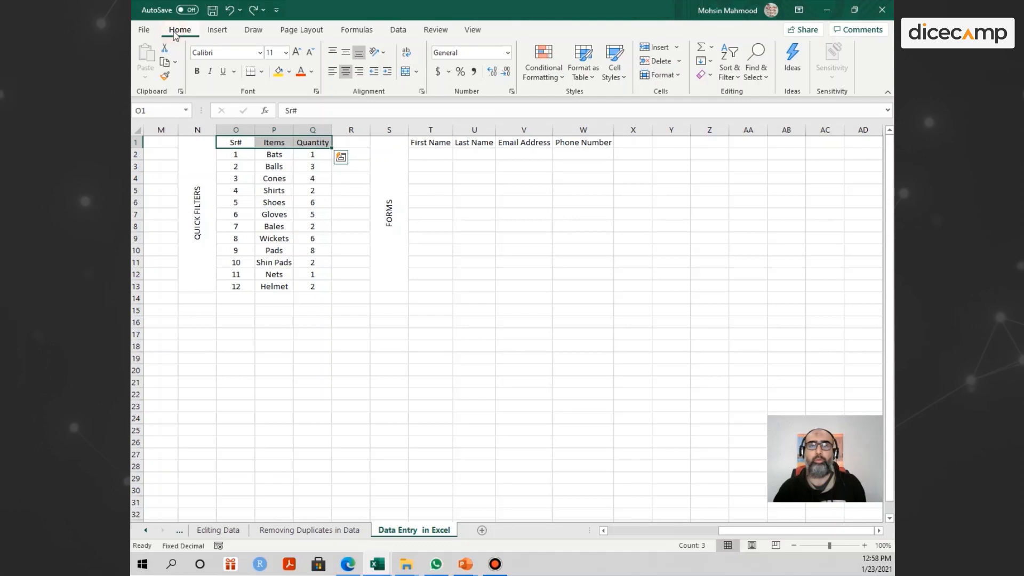
left_click(738, 78)
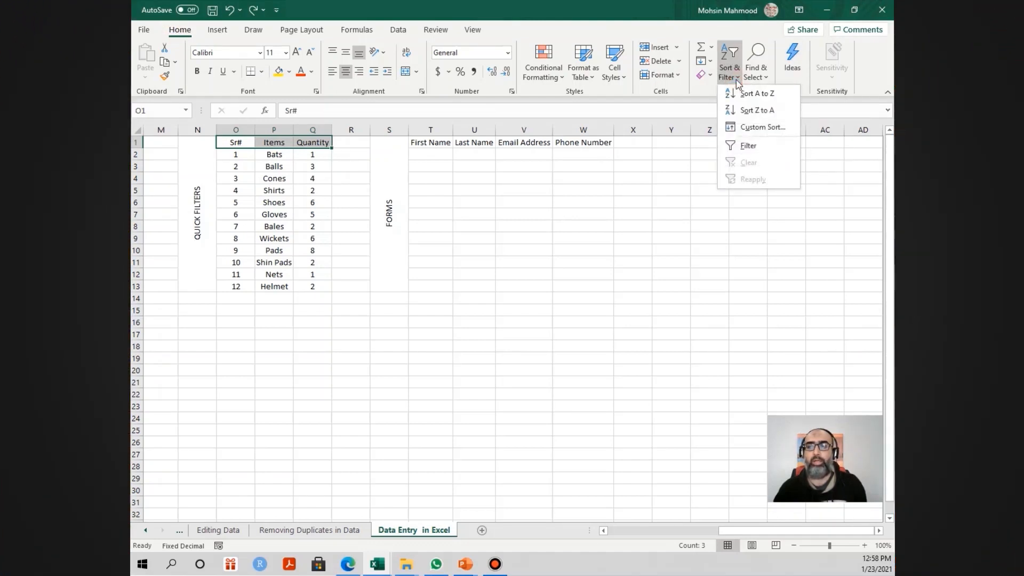
- Add filter buttons to the Sr#, Items and Quantity header row
left_click(743, 146)
left_click(302, 159)
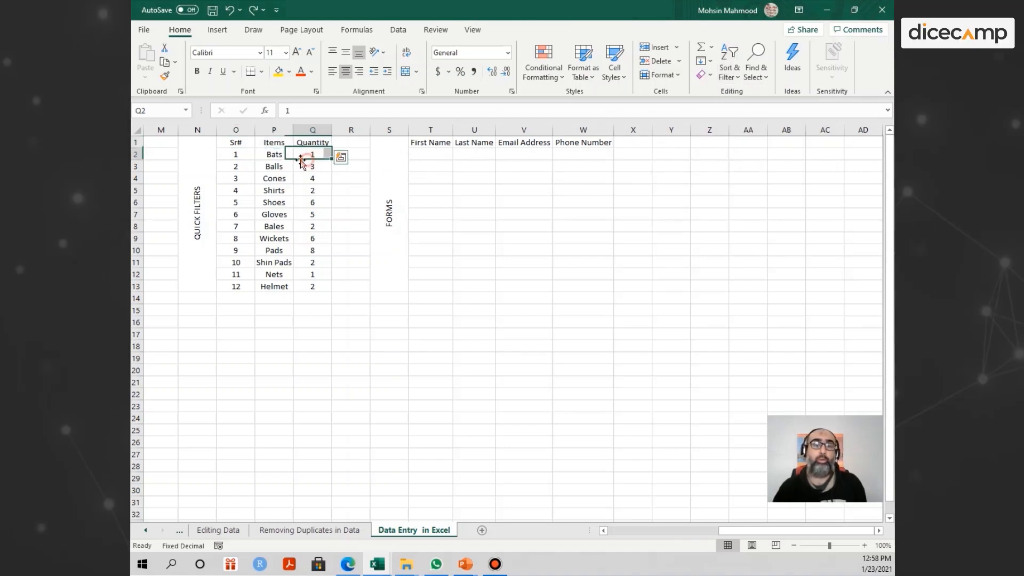
left_click(235, 143)
key("shift+Right")
key("shift+Right")
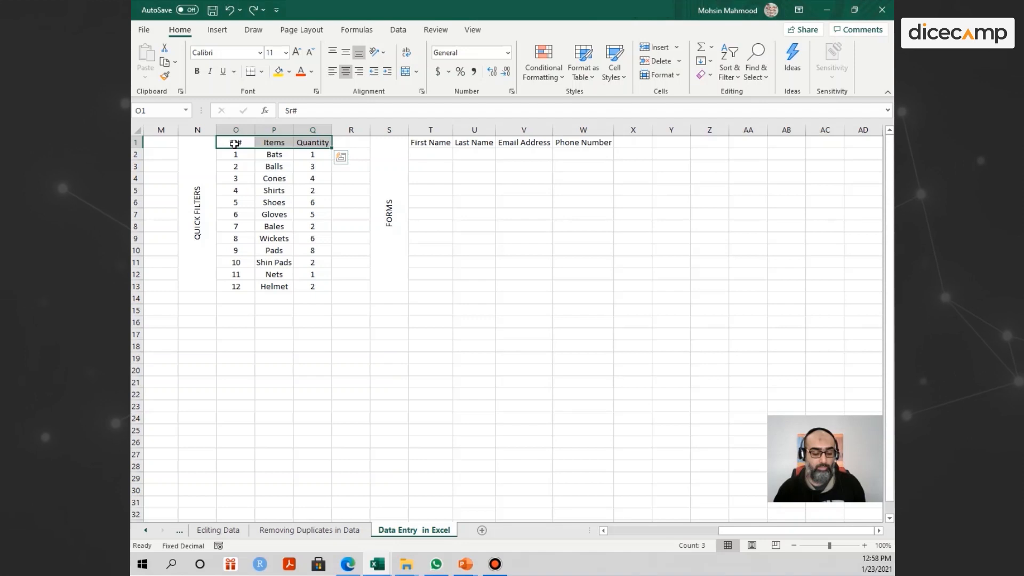
key("alt+d")
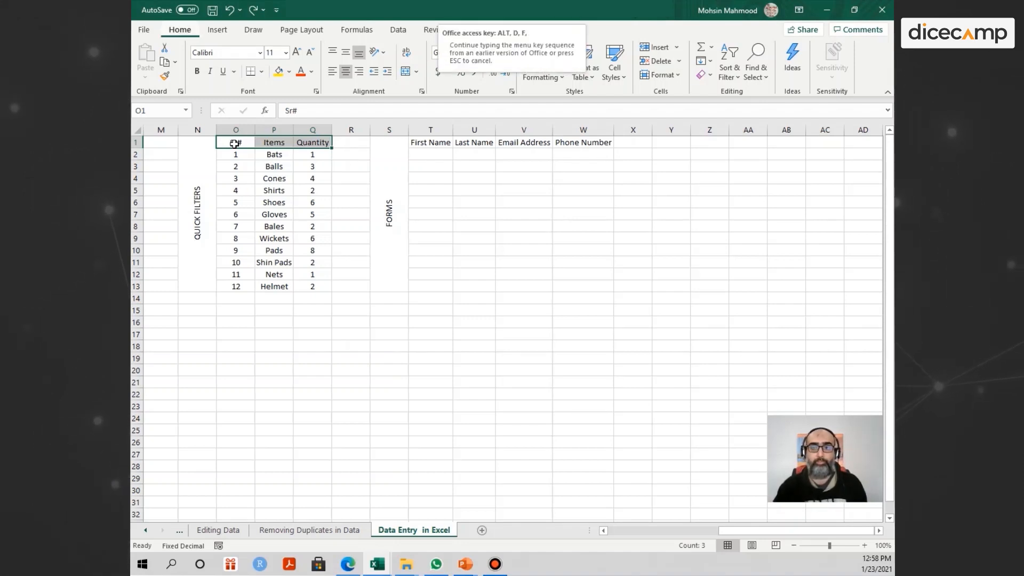
key("Escape")
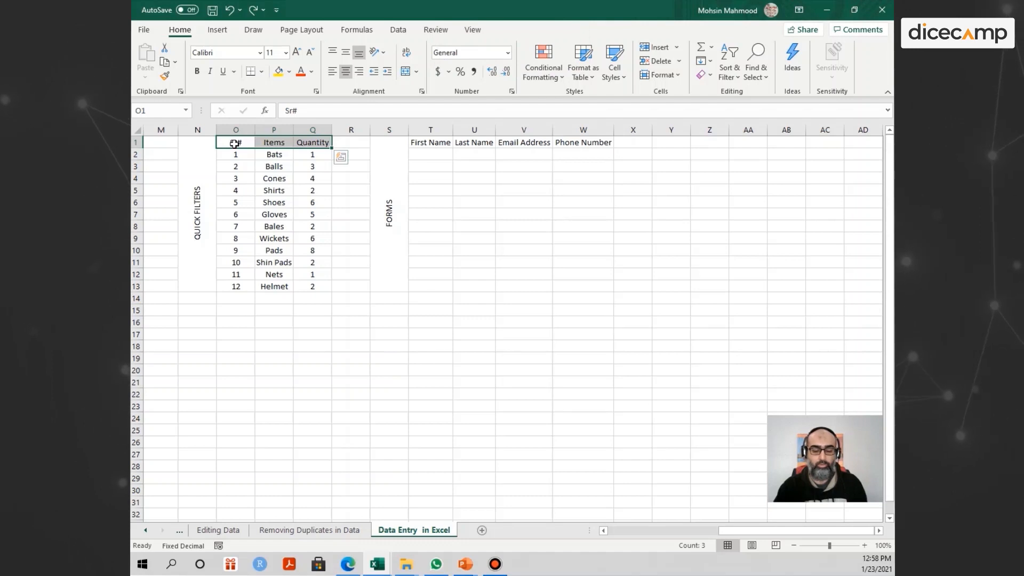
key("f")
key("f")
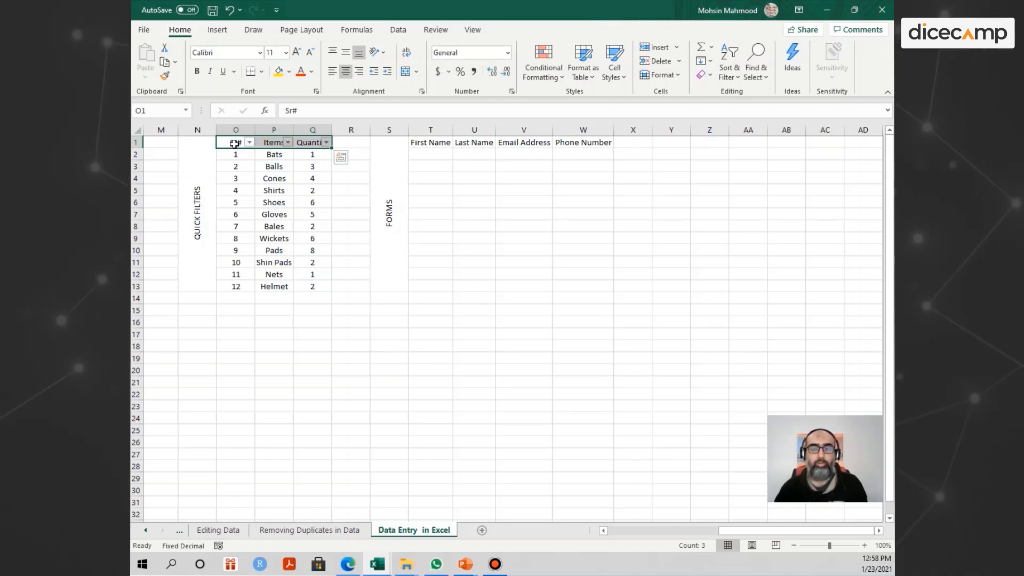
left_click(254, 169)
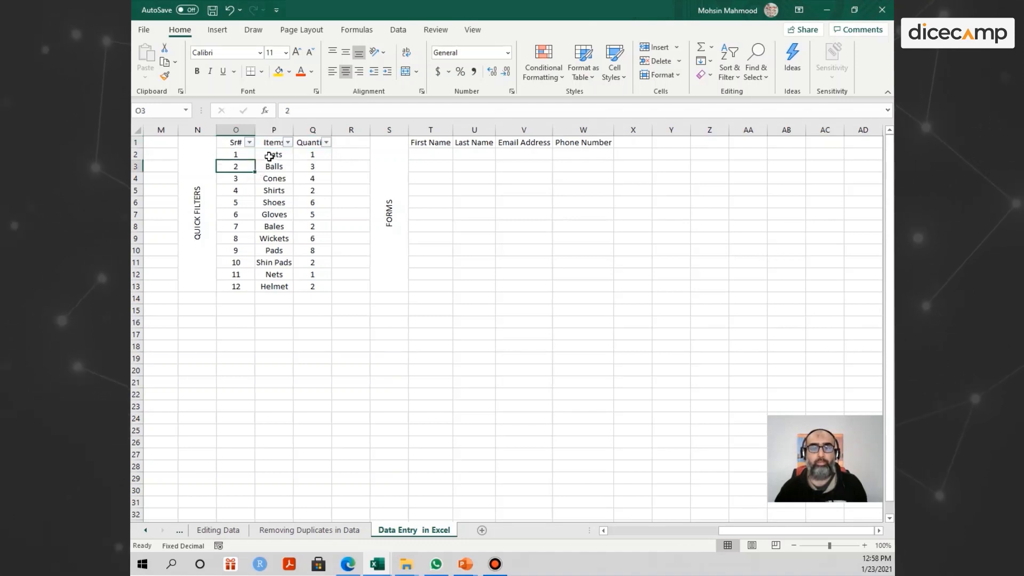
left_click(235, 141)
left_click_drag(235, 141, 331, 143)
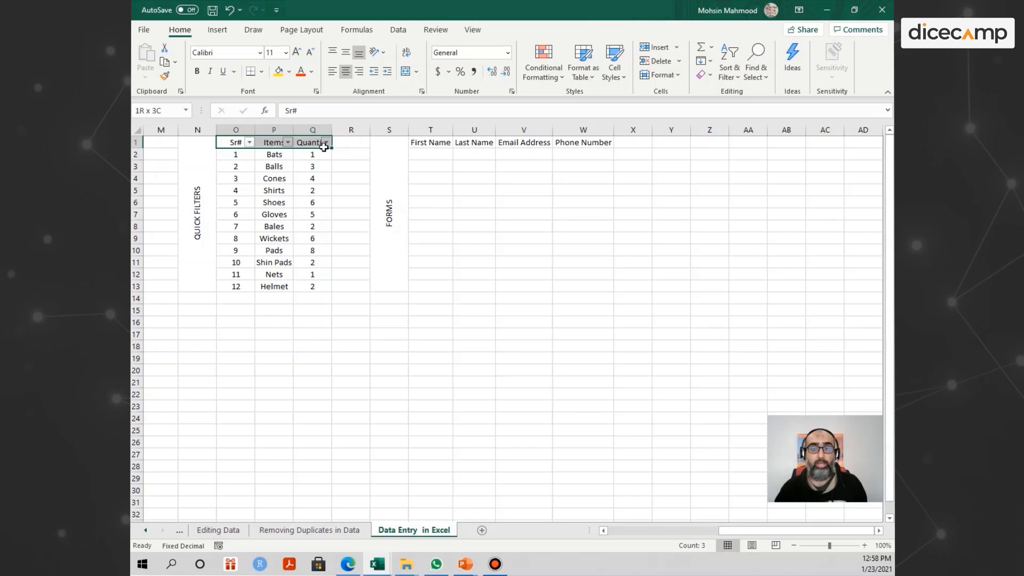
left_click(312, 179)
- Filter out Sr# 8 (Wickets), then undo so all twelve rows show again
left_click(249, 142)
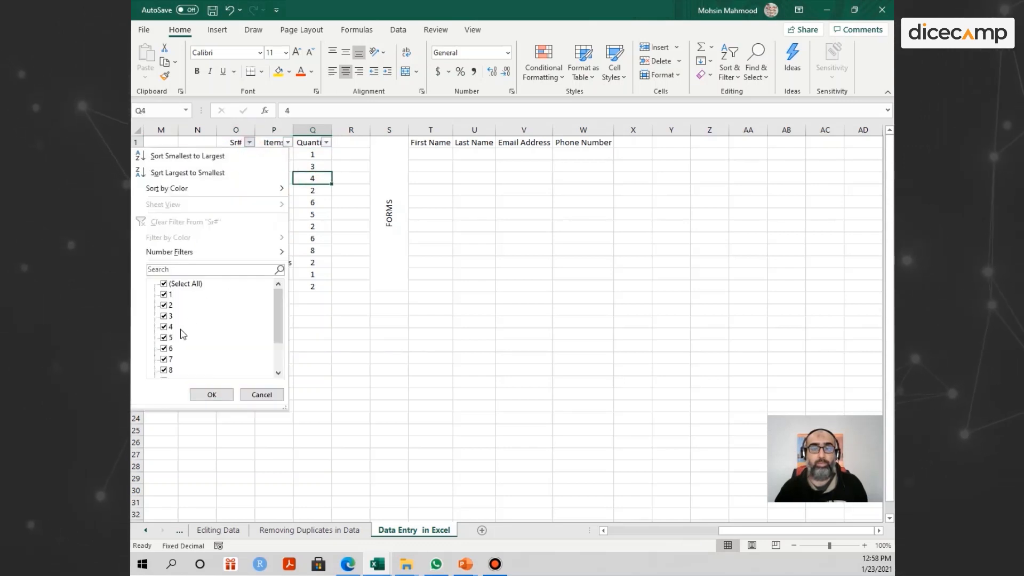
scroll(180, 336, "down", 2)
left_click(164, 327)
left_click(212, 394)
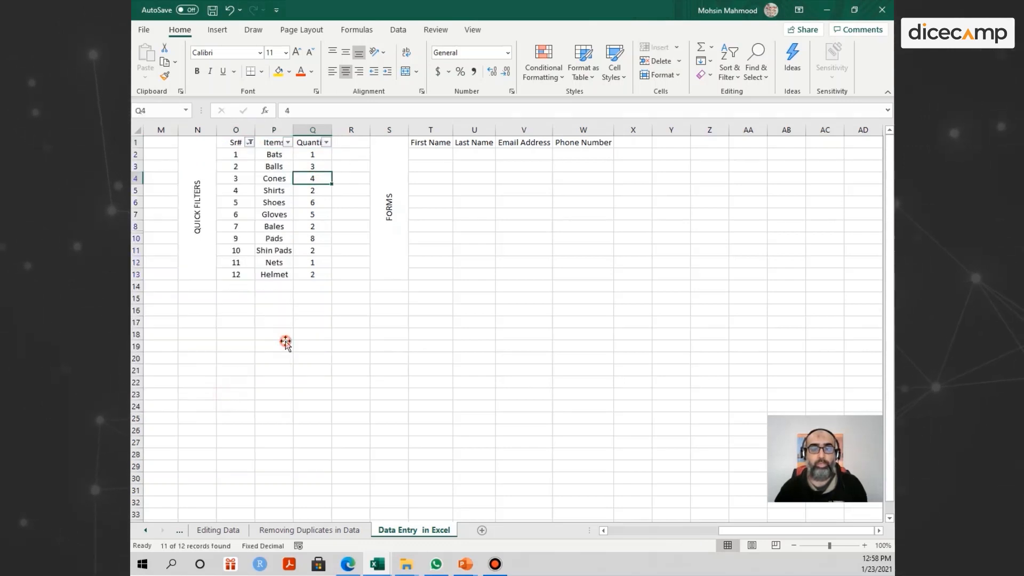
left_click(286, 343)
key("ctrl+z")
key("ctrl+z")
left_click(268, 202)
left_click(236, 144)
key("shift+Right")
key("shift+Right")
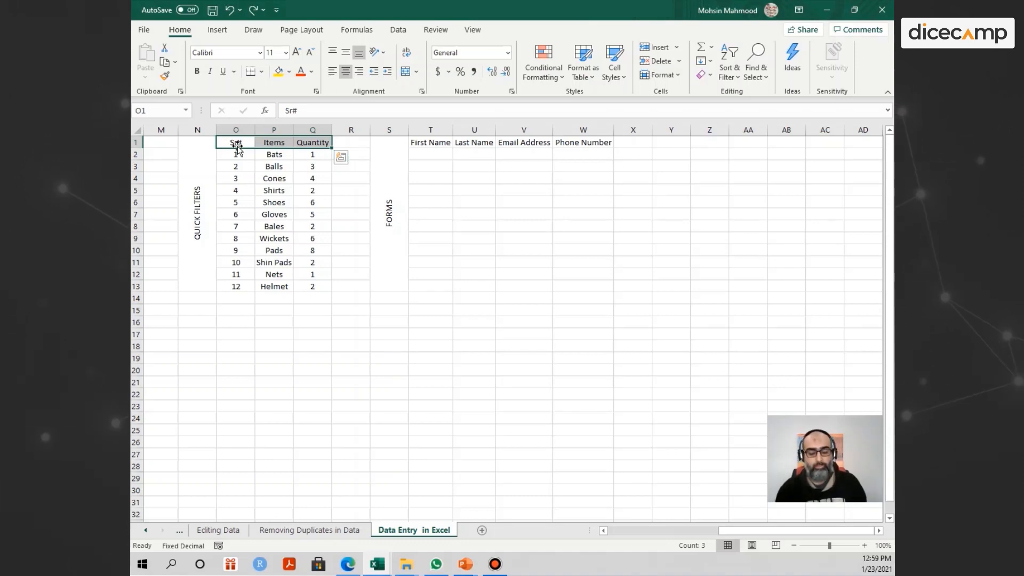
- Turn the header filters back on with Alt+D, F and move along row 4 toward the Forms columns
key("alt+d")
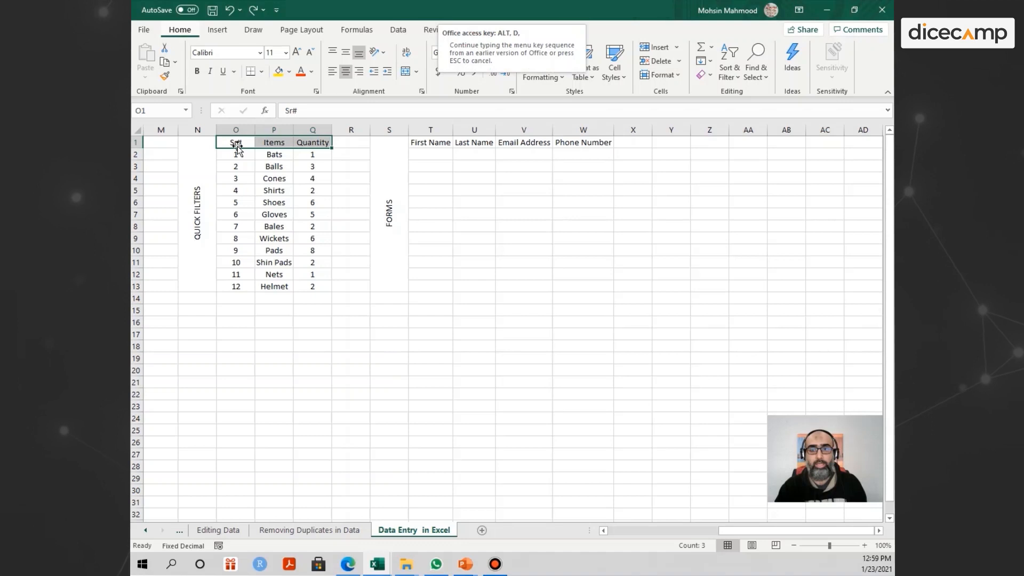
key("f")
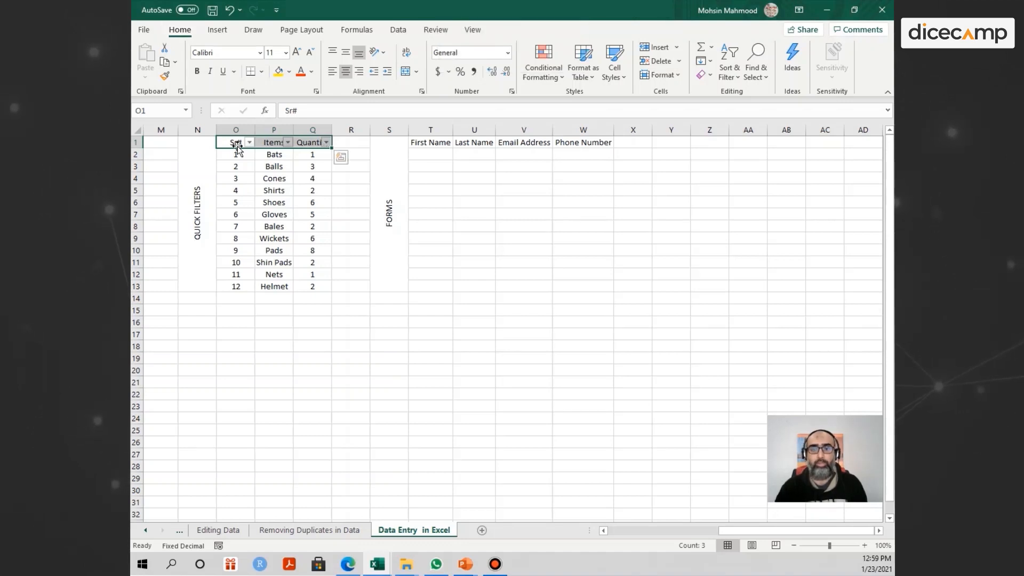
left_click(235, 154)
left_click(261, 200)
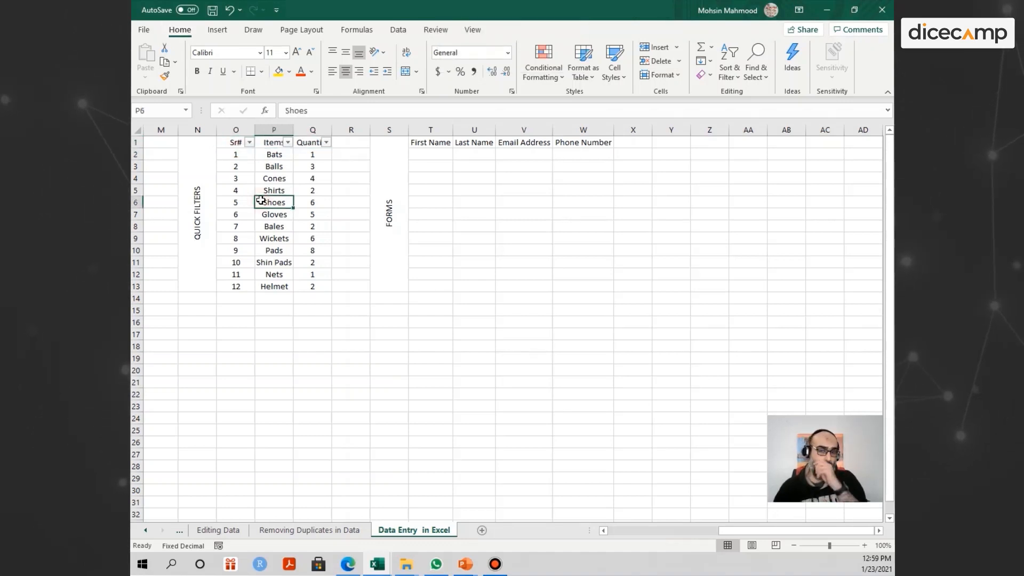
left_click(295, 183)
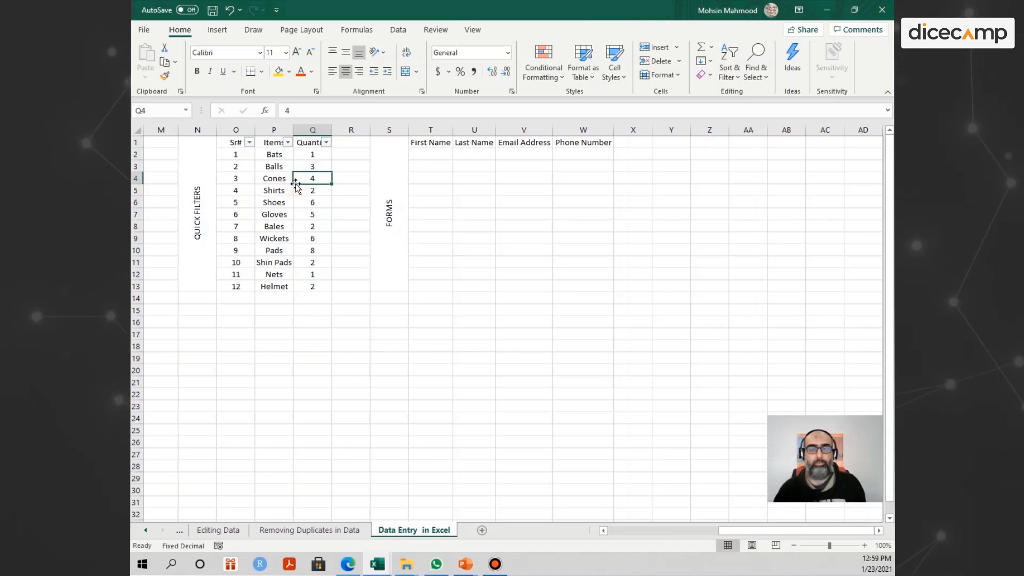
key("Right")
key("Right")
key("Right")
key("Right")
key("Right")
key("Right")
key("Right")
key("Right")
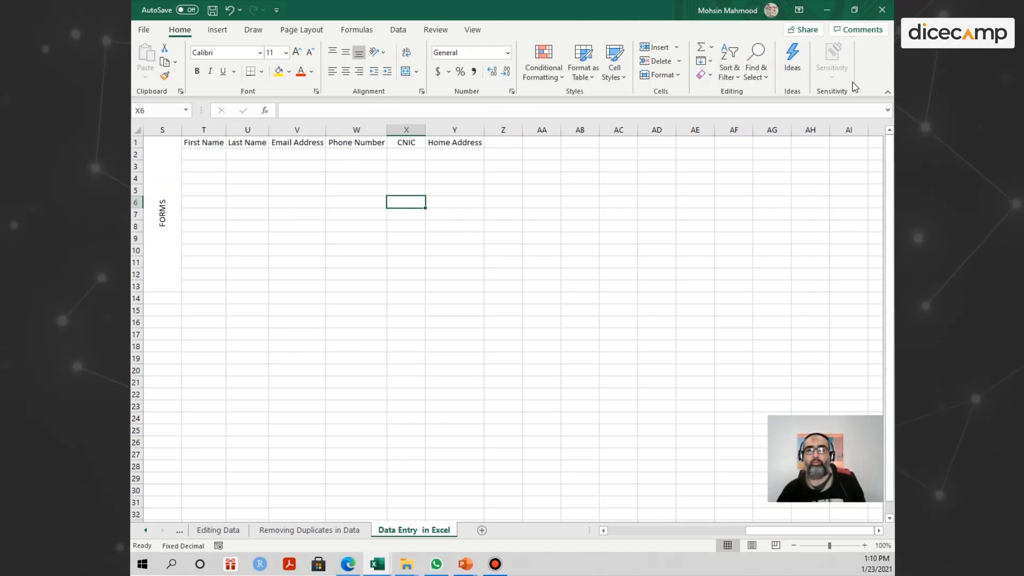
- Browse the Review, Data, Formulas and Page Layout tabs for a Form command, ending back on Home
left_click(436, 30)
left_click(398, 30)
left_click(357, 29)
left_click(302, 29)
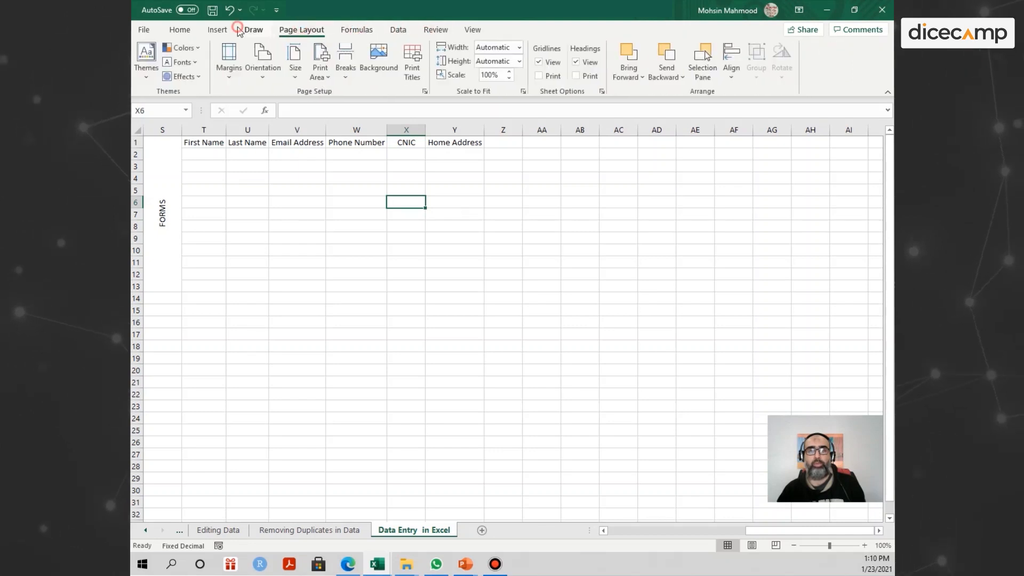
left_click(180, 30)
- In Customize Ribbon, list All Commands and select the Form command
right_click(218, 87)
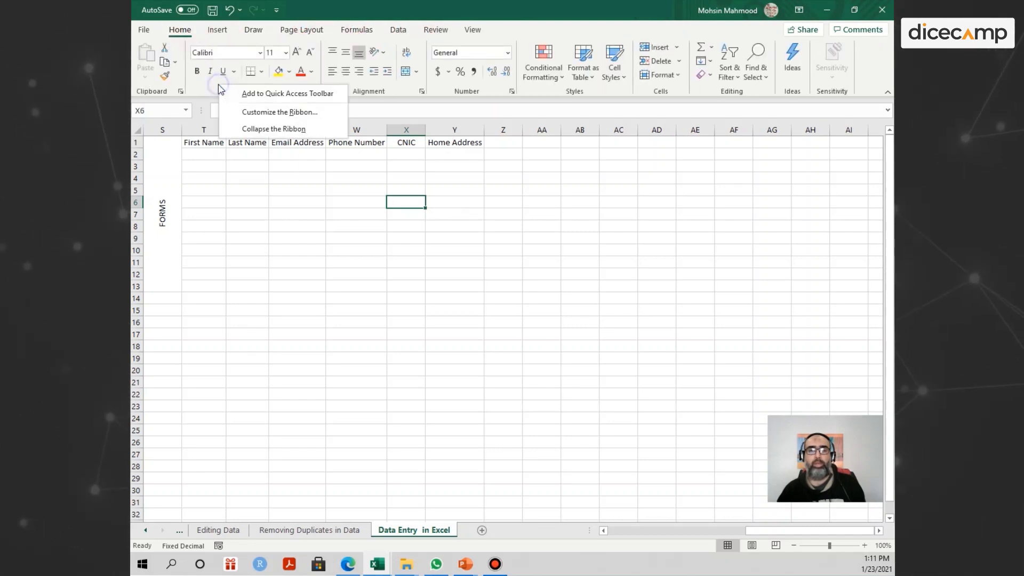
left_click(255, 113)
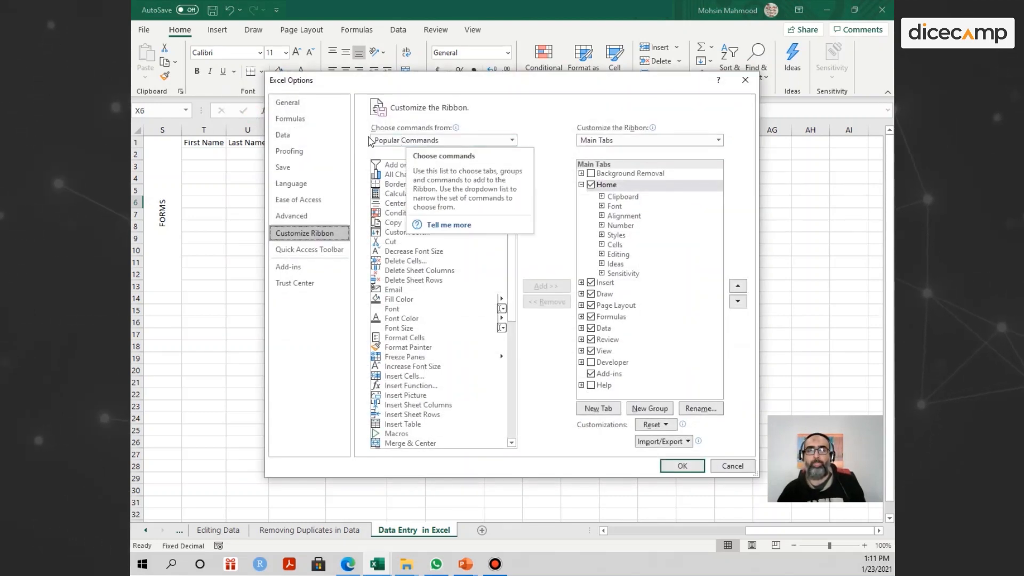
left_click(487, 142)
left_click(406, 173)
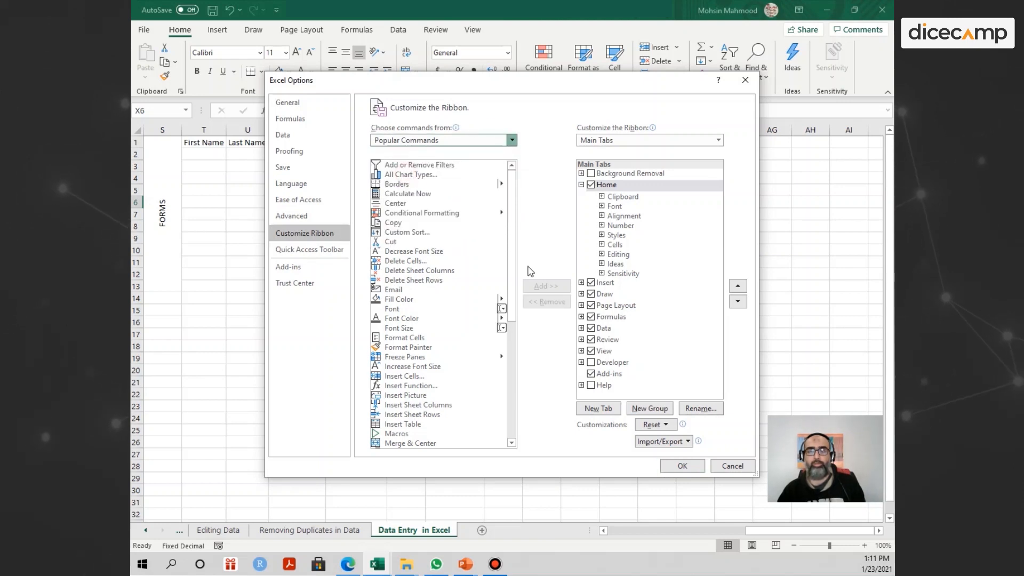
left_click(411, 290)
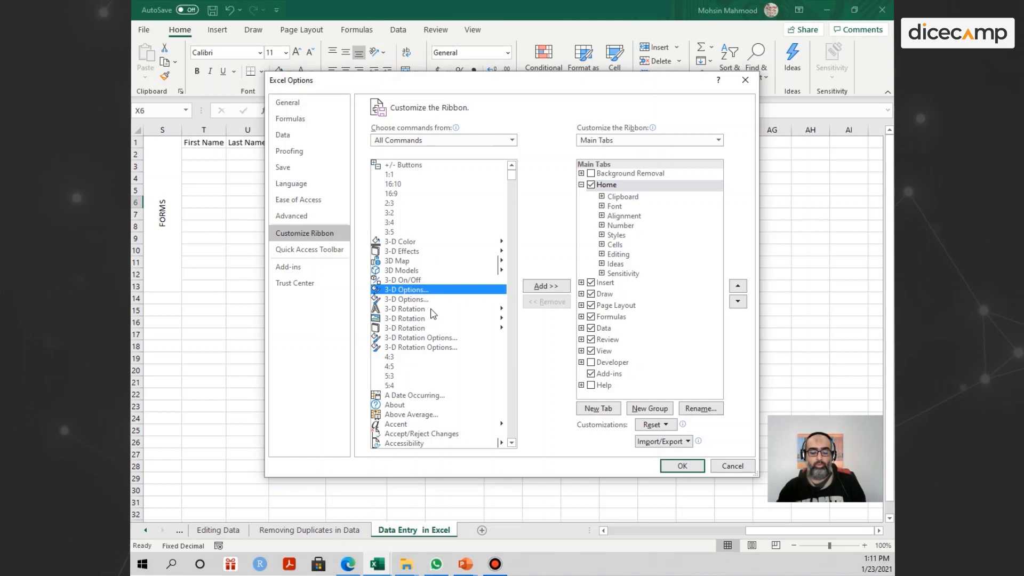
key("r")
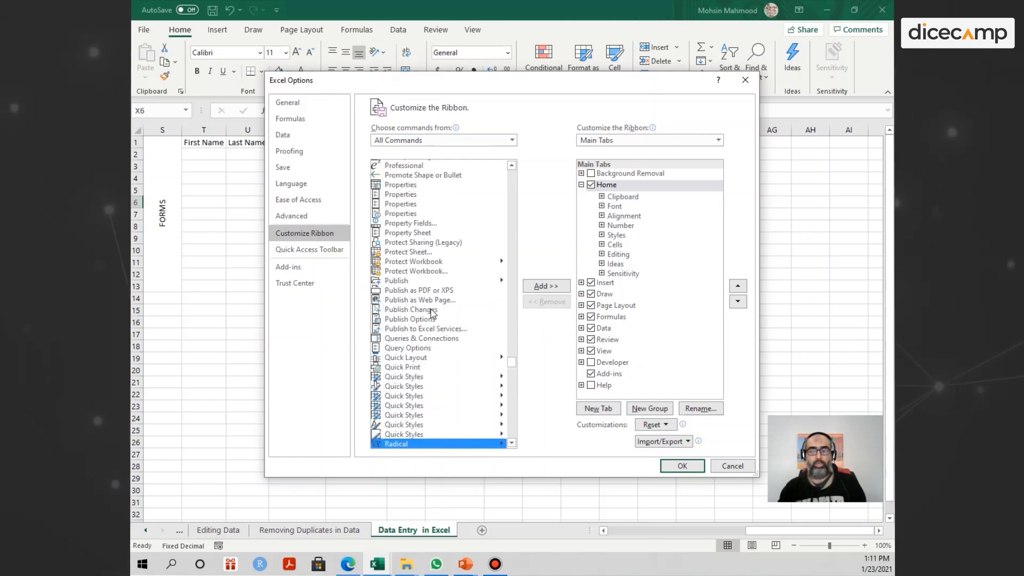
key("f")
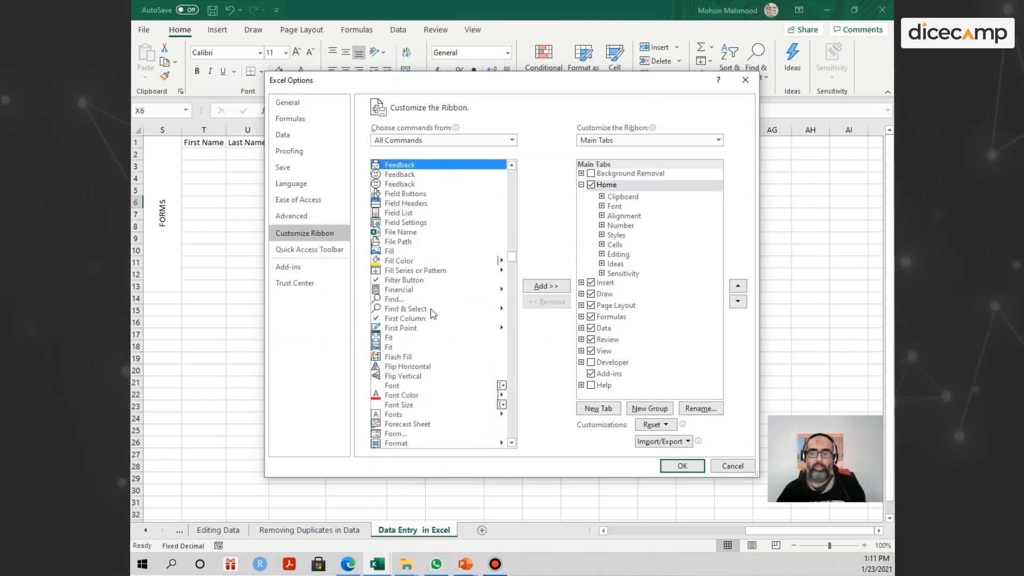
left_click(401, 435)
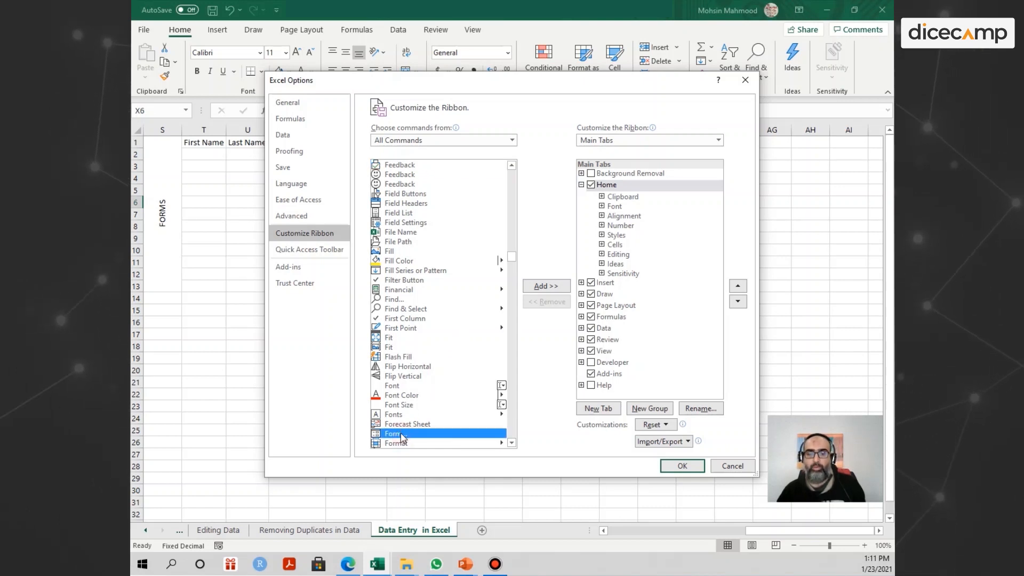
- Dismiss the custom-group warning and create New Tab (Custom) with New Group (Custom)
left_click(546, 286)
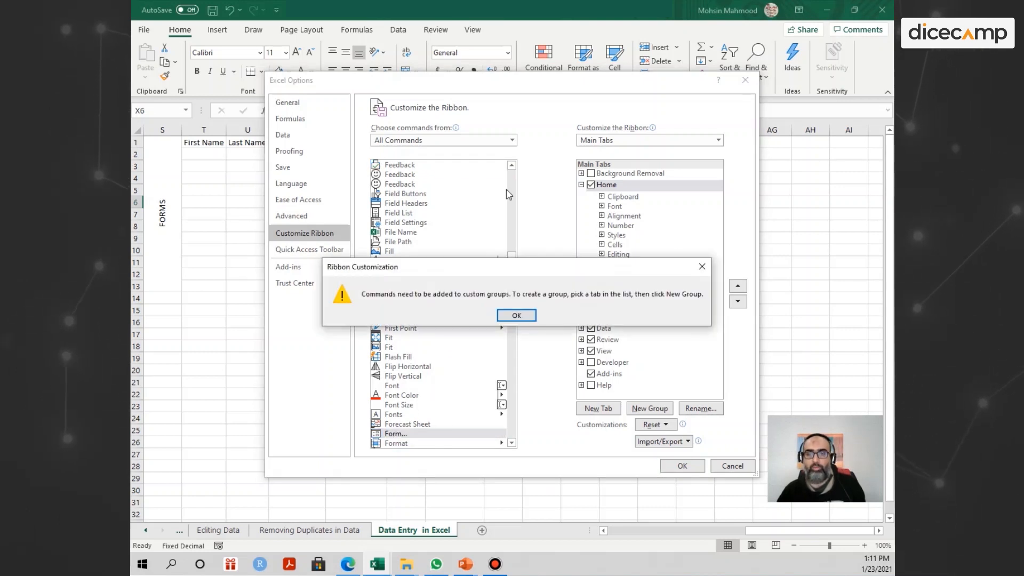
left_click(516, 315)
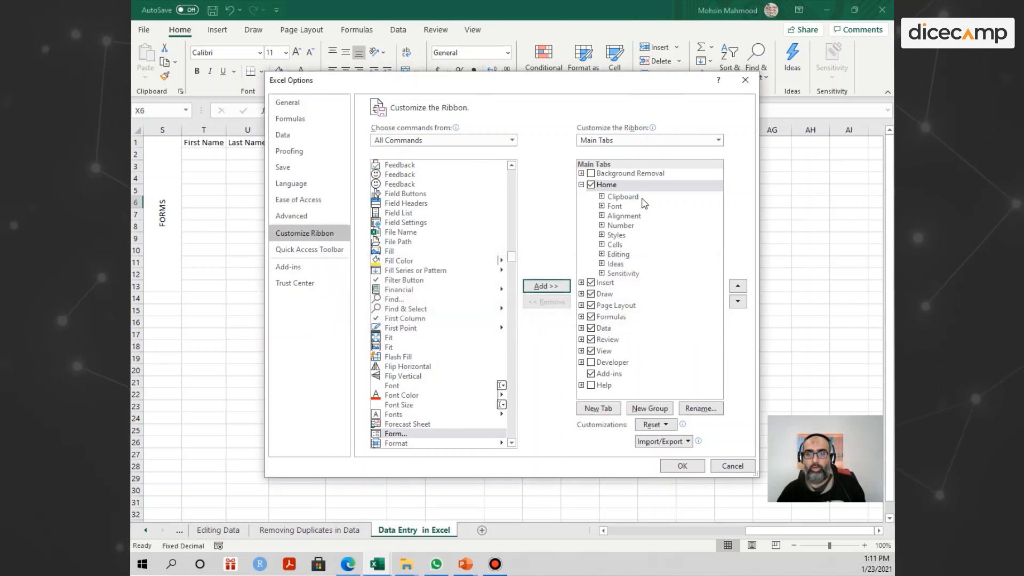
left_click(603, 409)
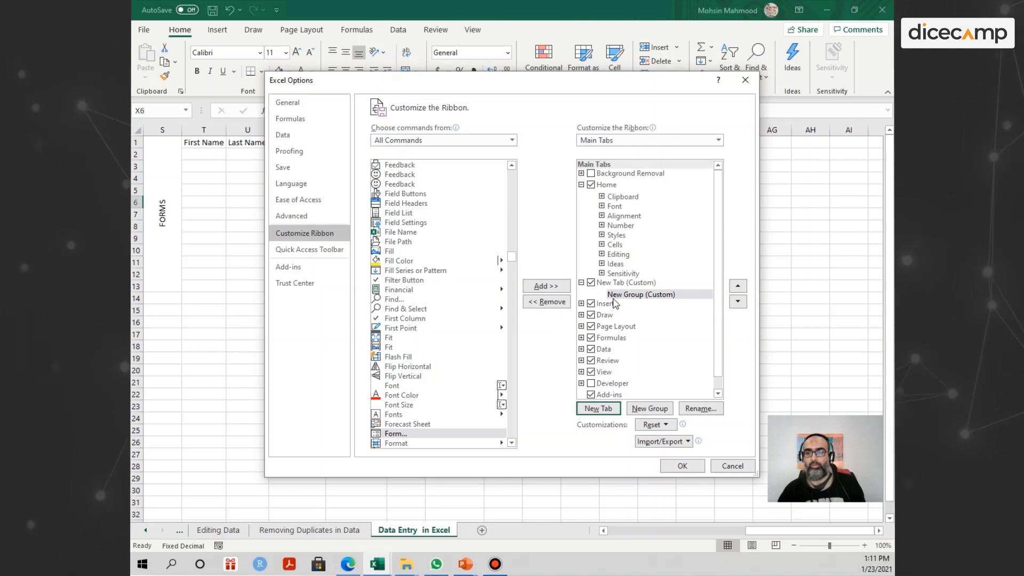
- Rename the new custom ribbon tab to Misc
right_click(611, 284)
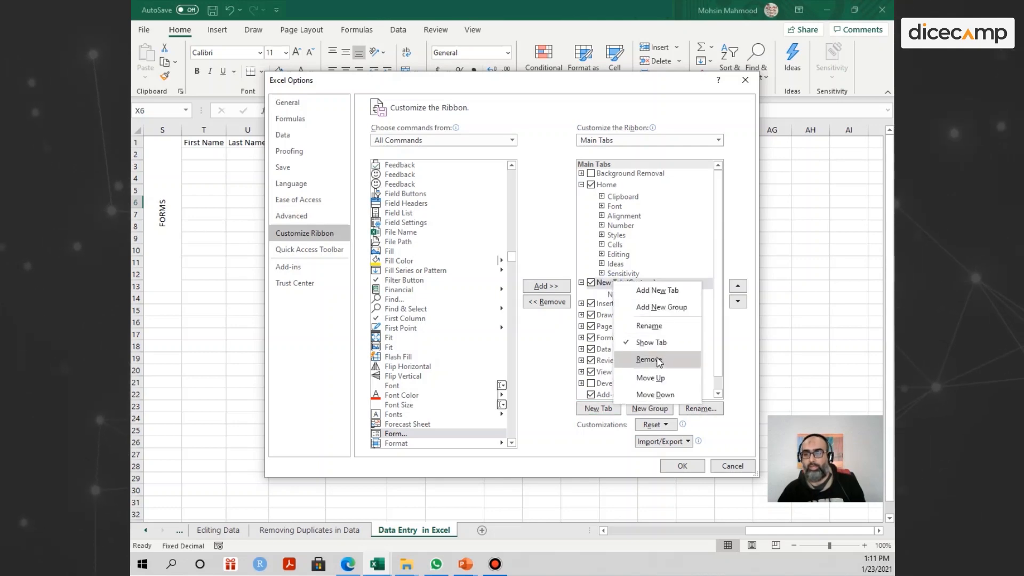
left_click(649, 325)
type("Misc")
key("Return")
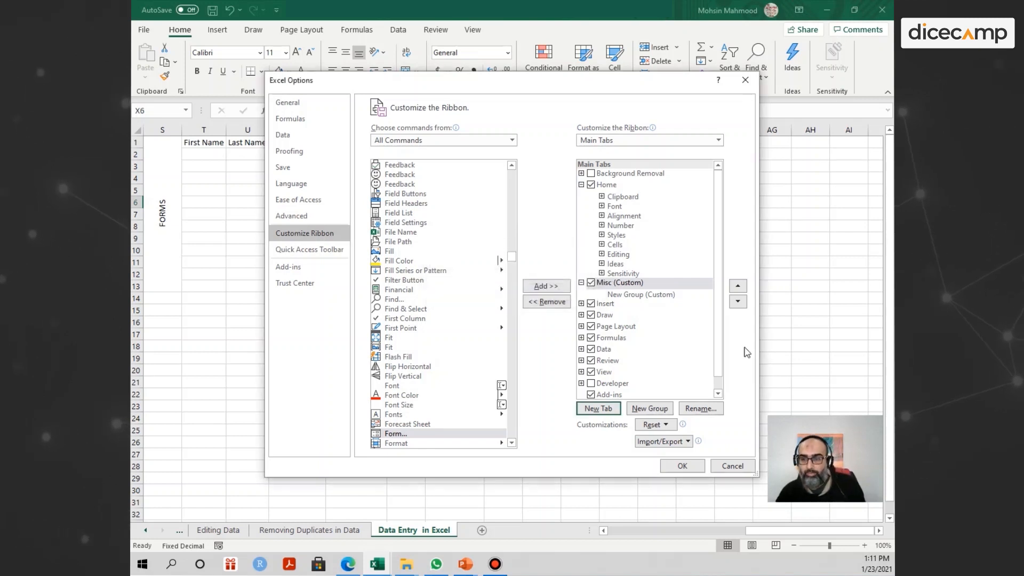
- Add the Form command to the Misc tab's custom group and apply the ribbon changes
left_click(639, 294)
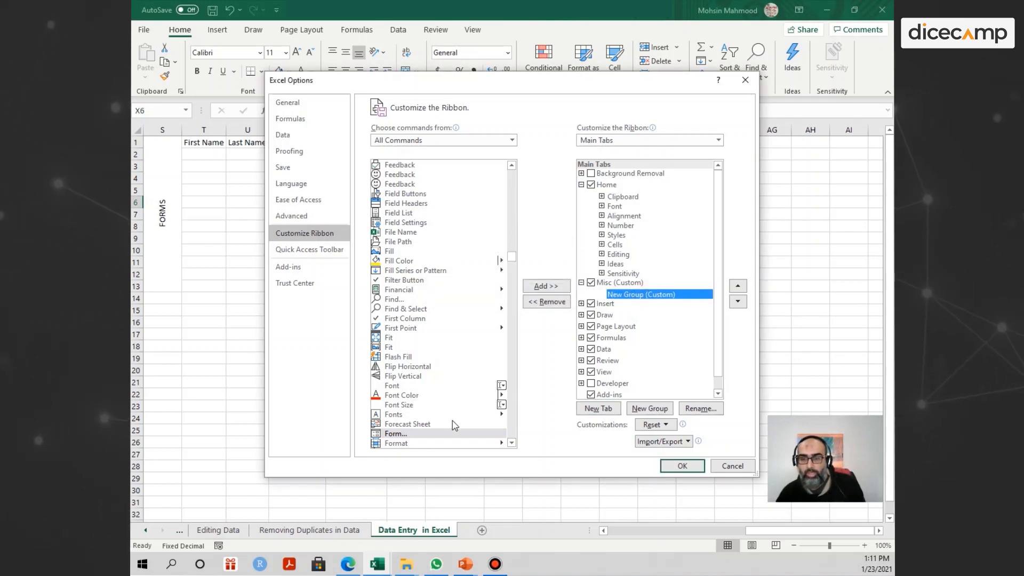
left_click(396, 434)
left_click(550, 288)
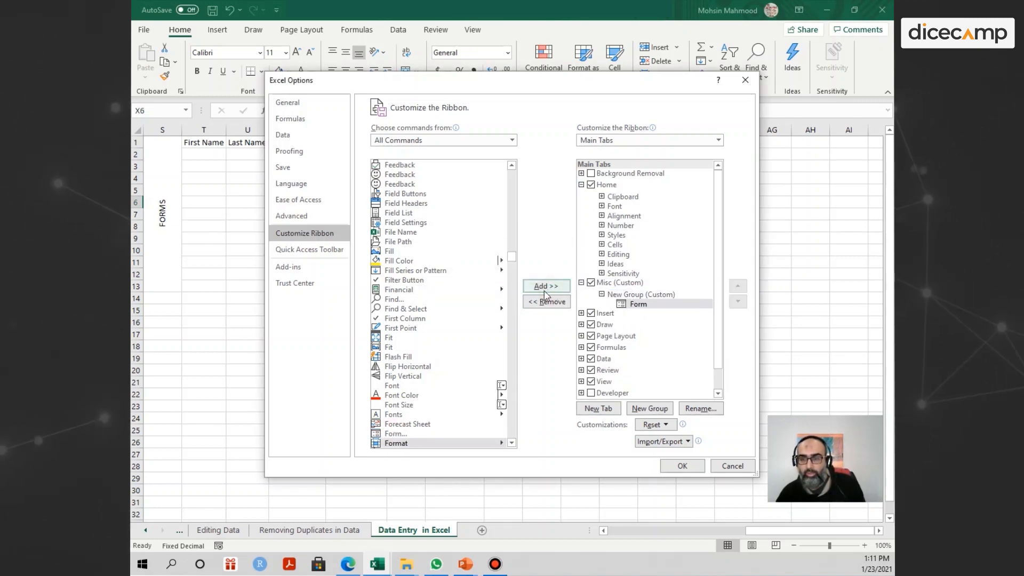
left_click(681, 466)
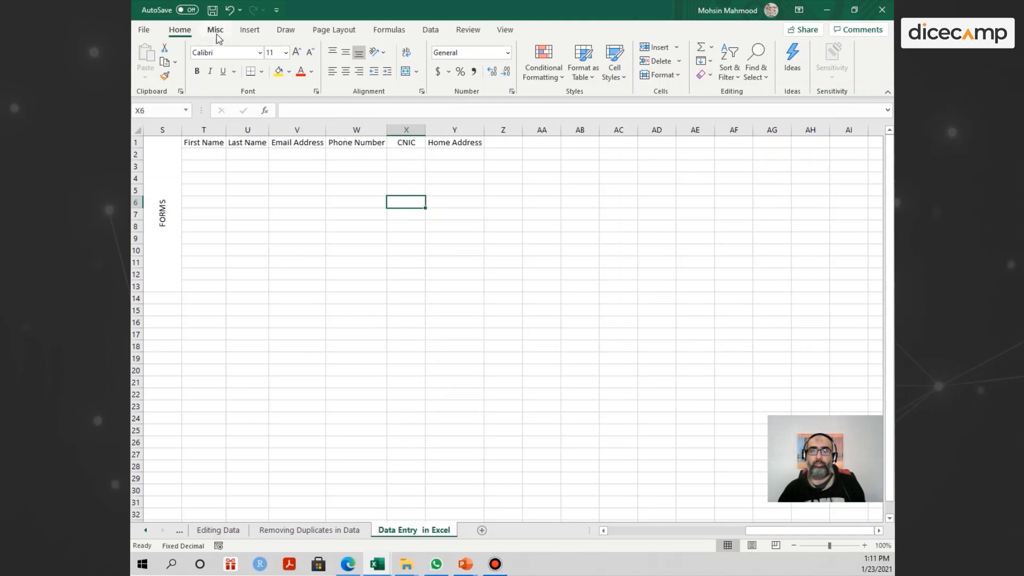
- Open the data form for header row T1:Y1 from the Misc tab, accepting the first row as column labels
left_click(216, 33)
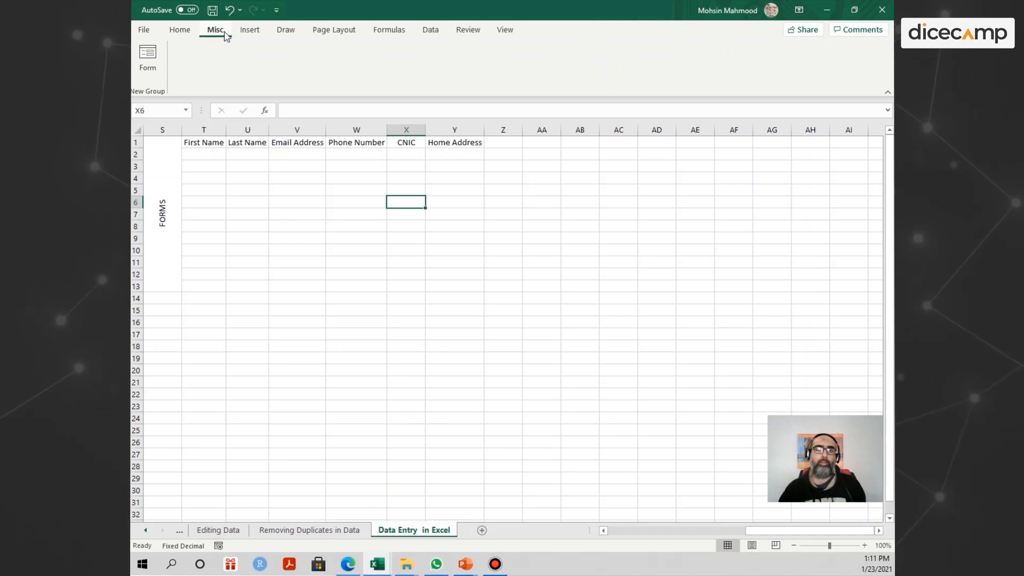
left_click(262, 189)
left_click_drag(183, 142, 443, 136)
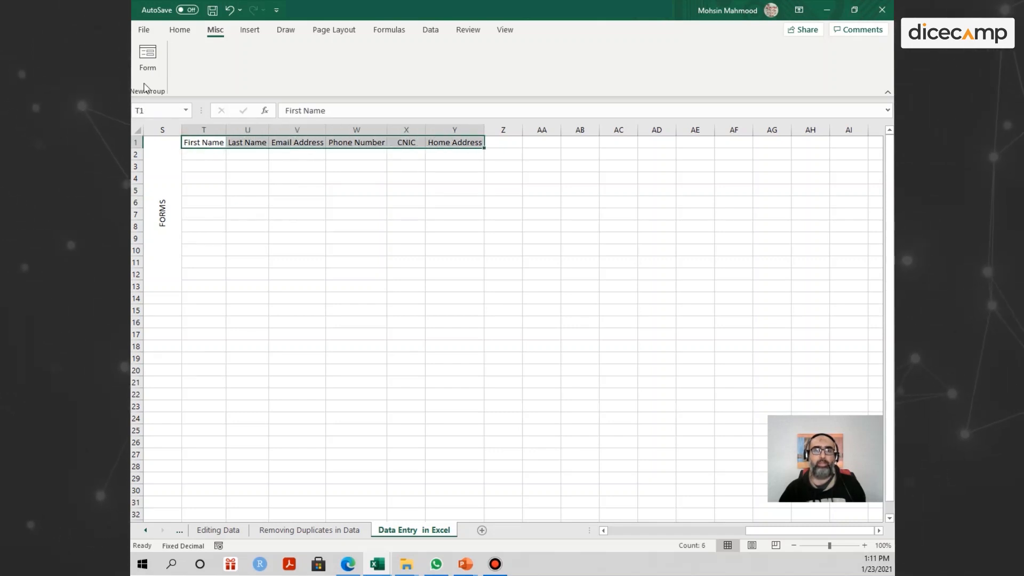
left_click(143, 63)
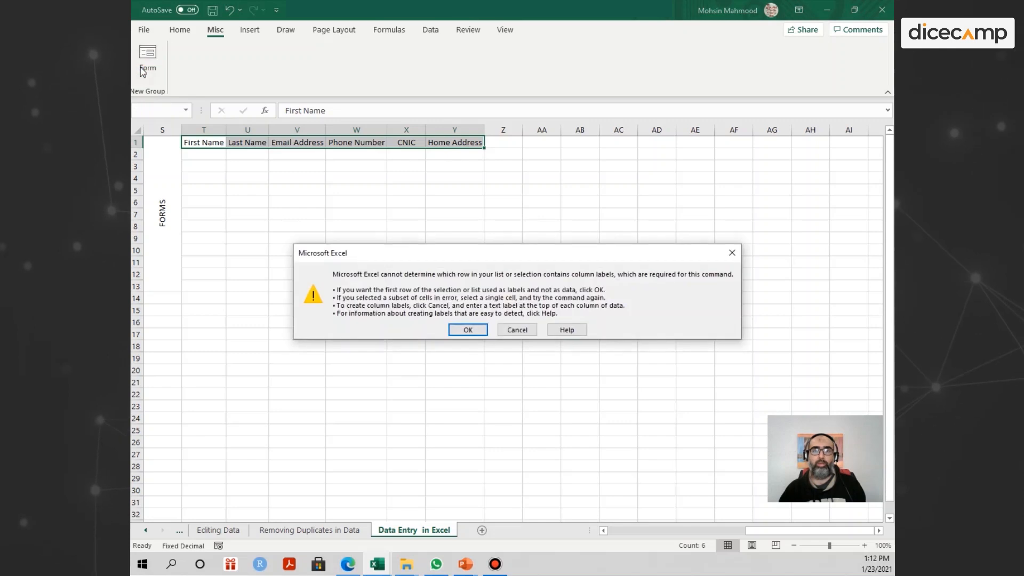
left_click(467, 330)
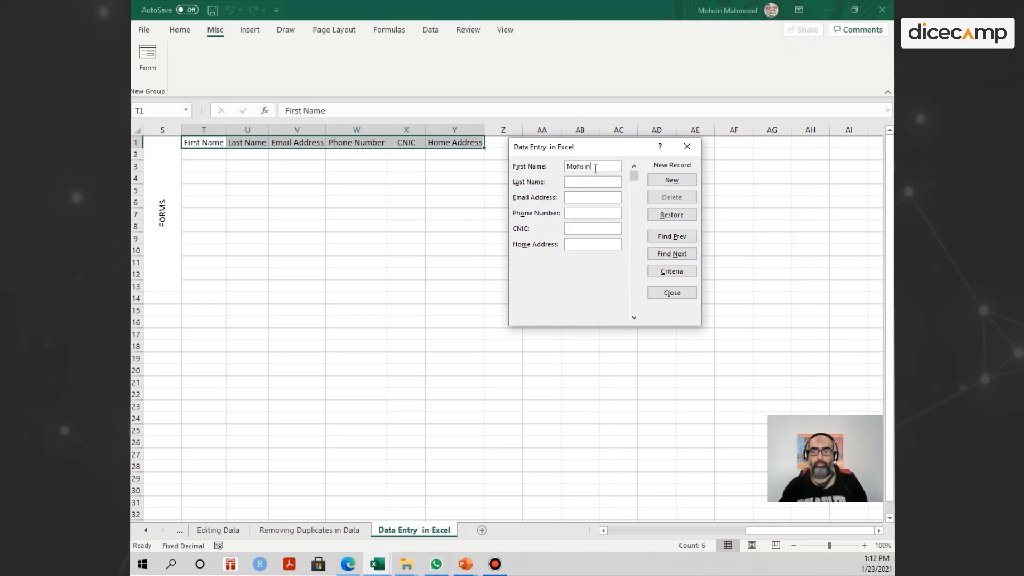
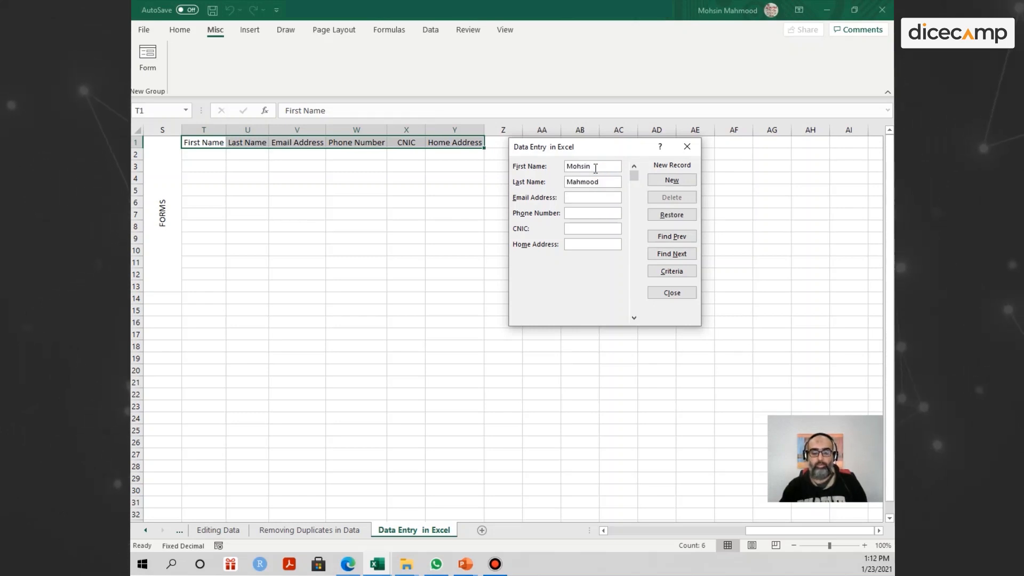
- Fill in the first contact's name, e-mail, phone number and home address, and add the record to row 2
key("Tab")
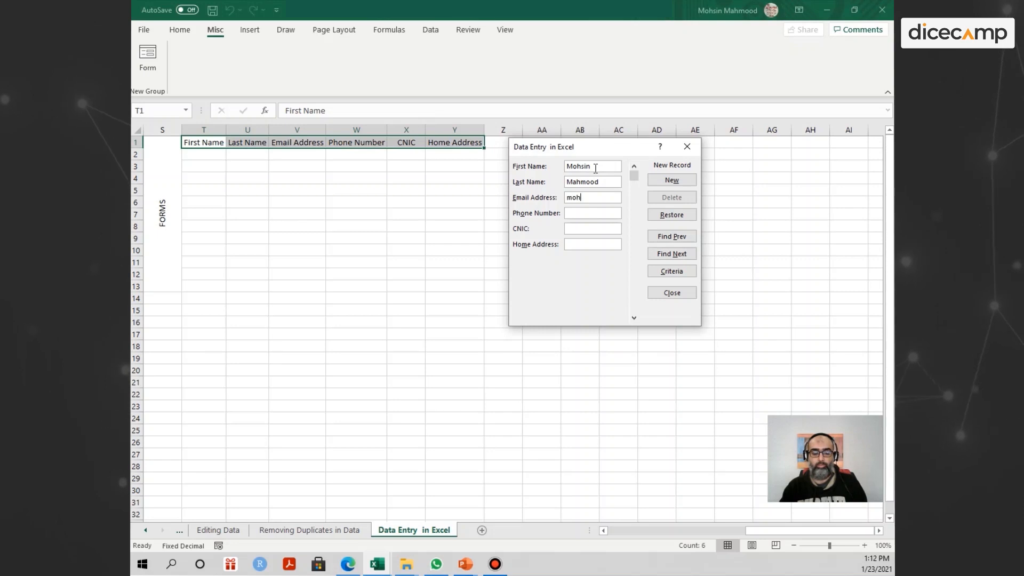
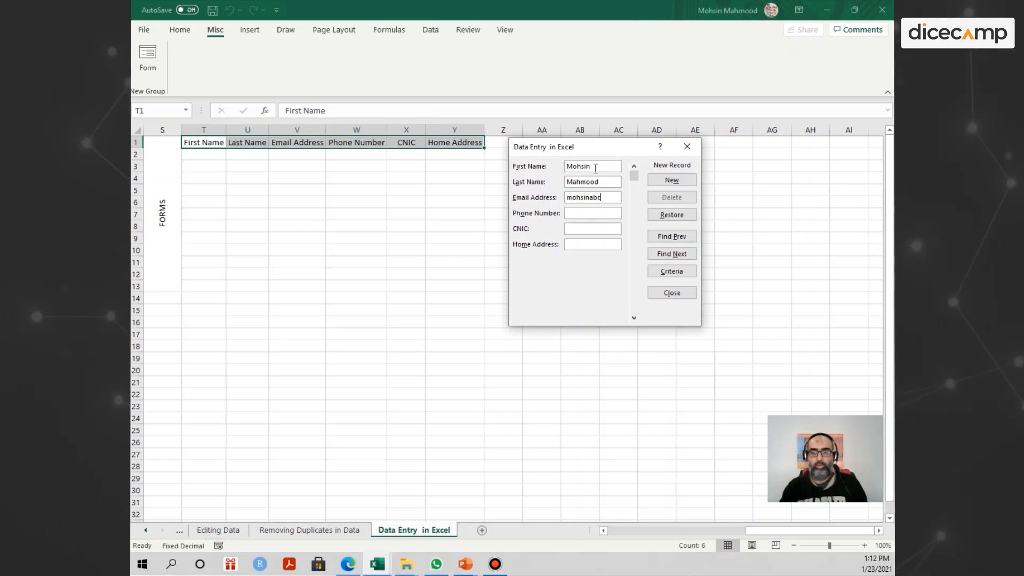
key("Tab")
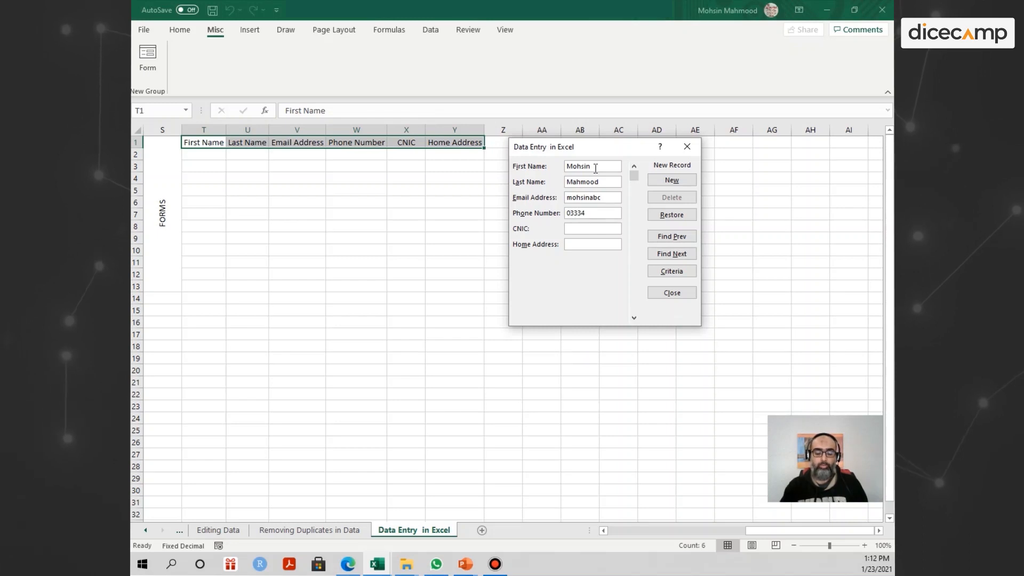
key("Tab")
key("Return")
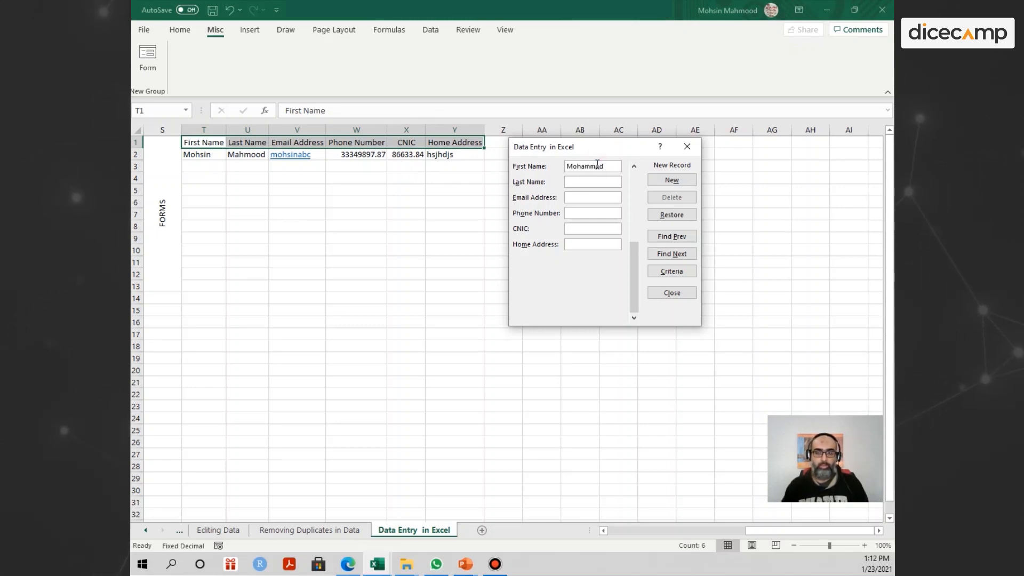
- Enter the second contact's last name, e-mail, phone, CNIC and home address, and add it to row 3
key("Tab")
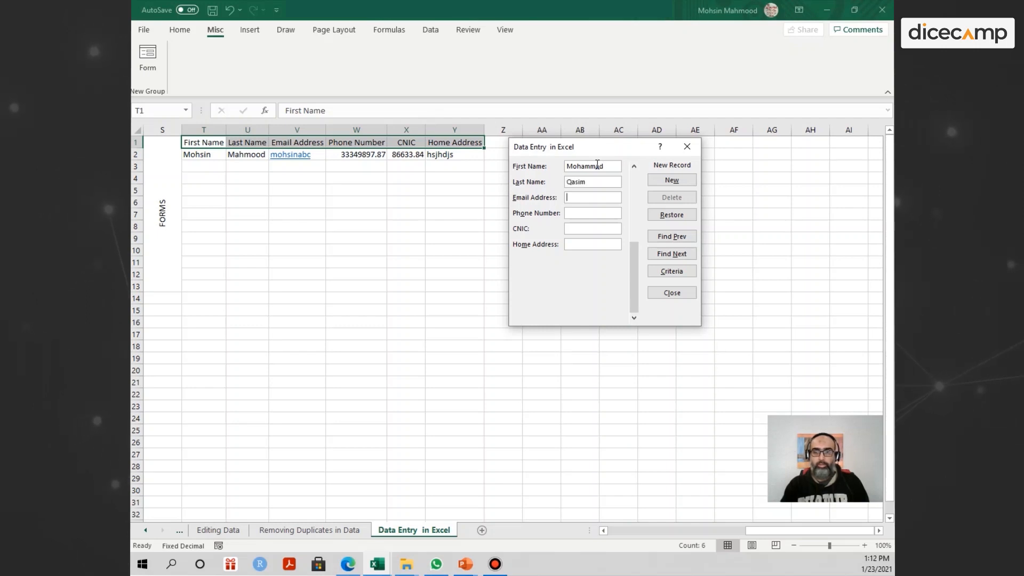
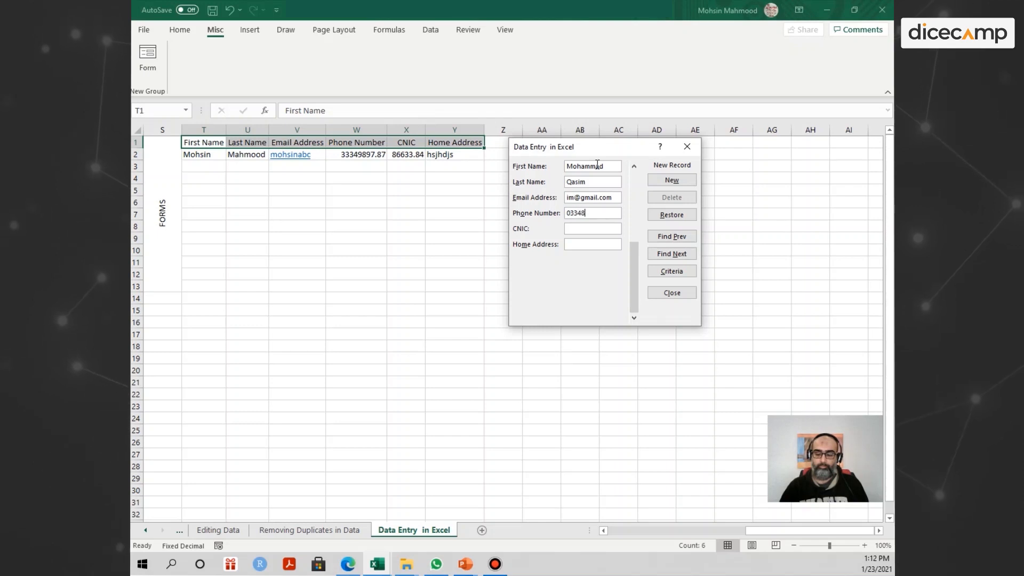
left_click(587, 228)
left_click(590, 243)
type("ABCC")
key("Return")
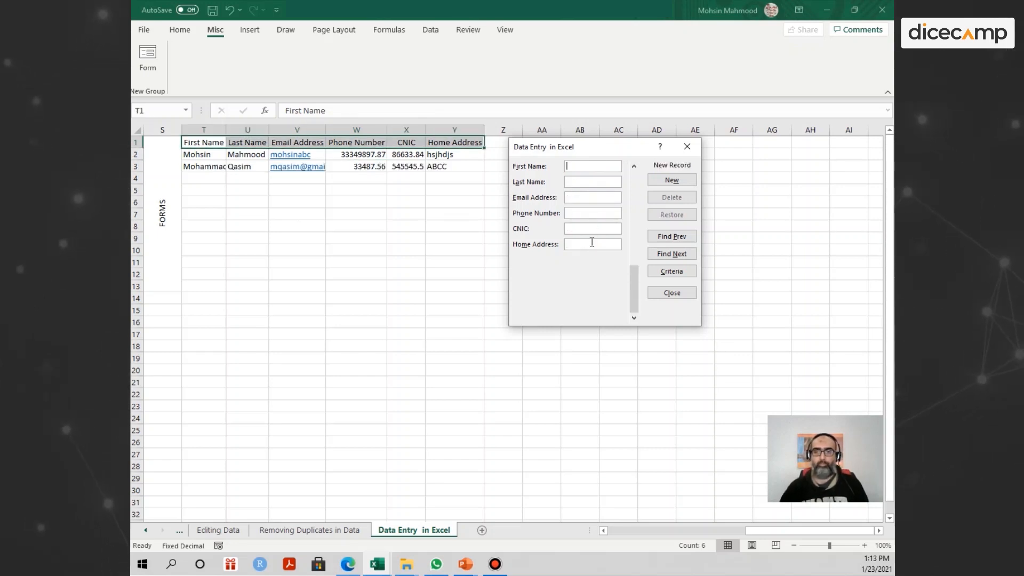